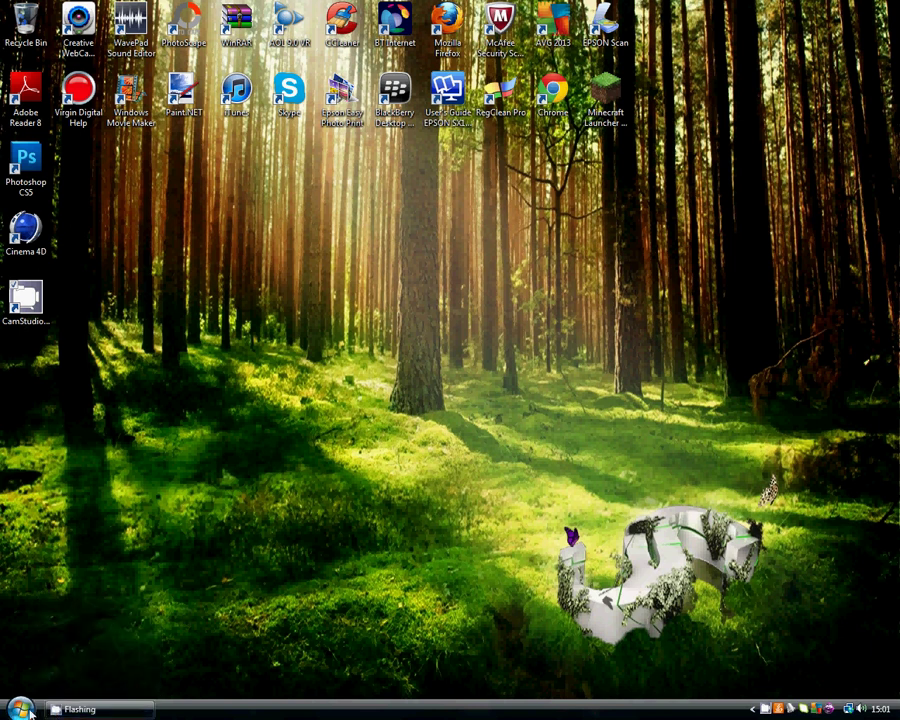
Step: Launch Windows Movie Maker, showing two imported music tracks and two video clips, and cancel an import
{"action": "left_click", "coordinate": [22, 709]}
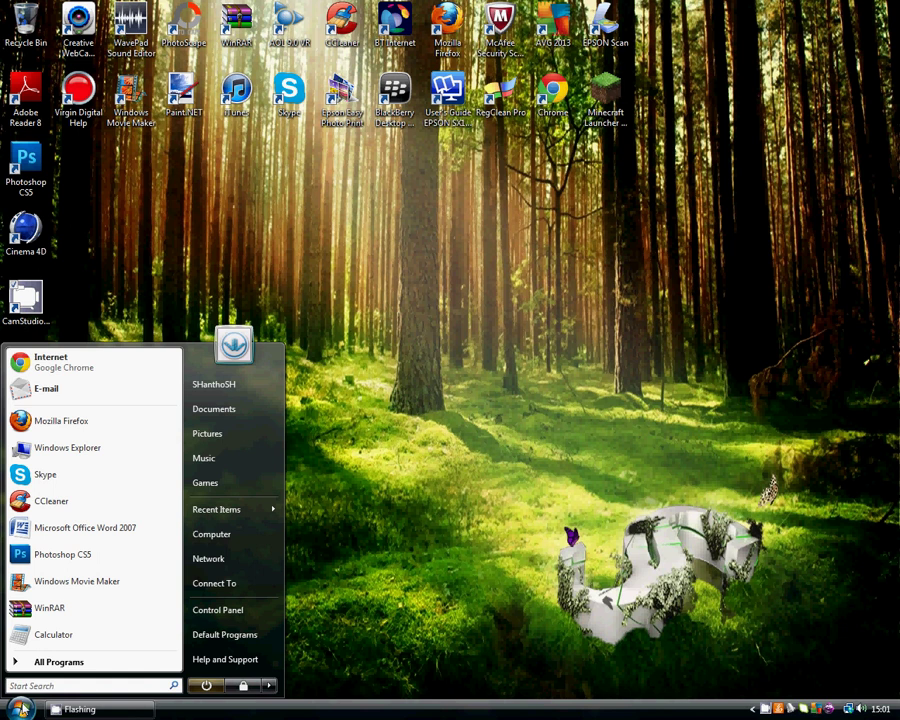
{"action": "left_click", "coordinate": [426, 566]}
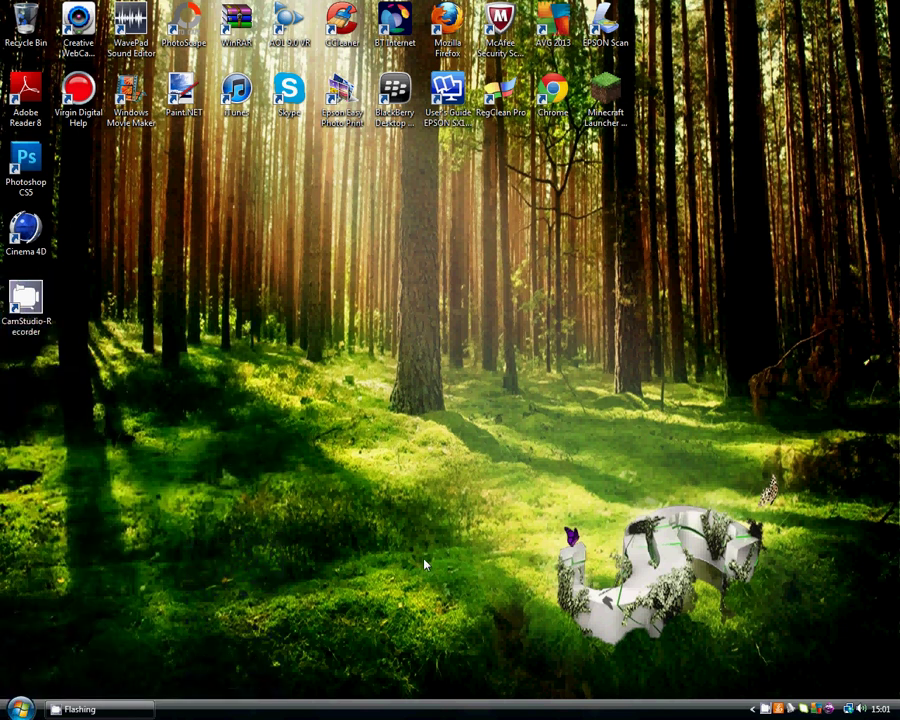
{"action": "double_click", "coordinate": [140, 95]}
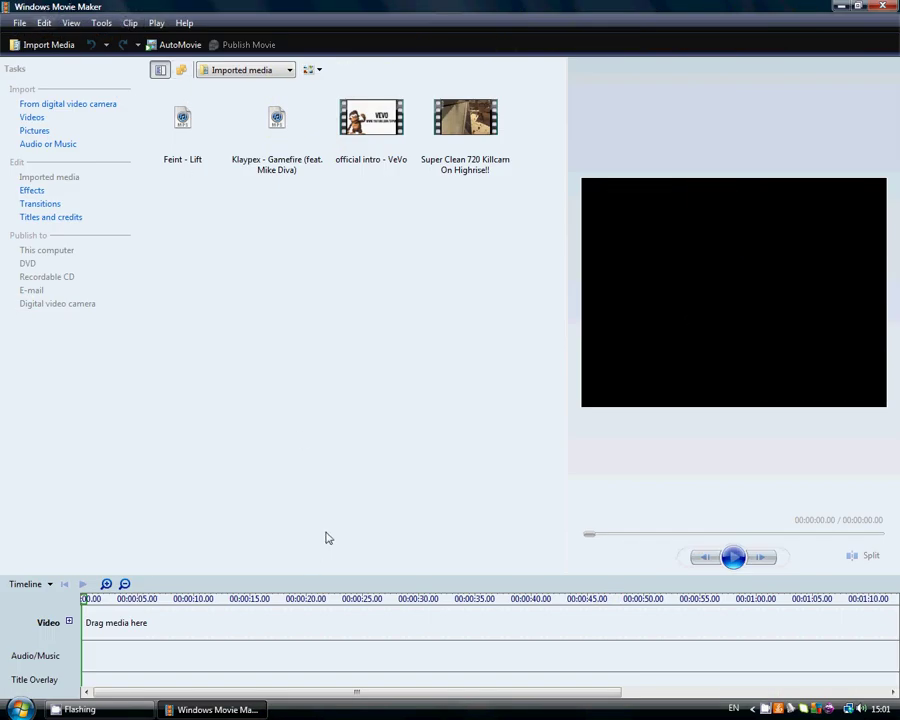
{"action": "left_click", "coordinate": [22, 707]}
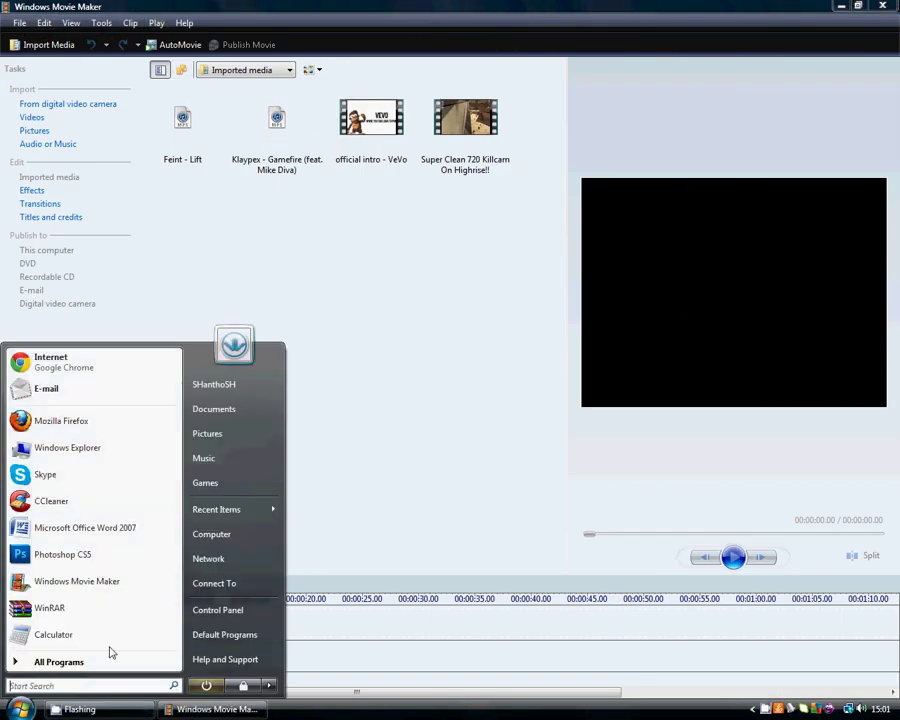
{"action": "left_click", "coordinate": [453, 453]}
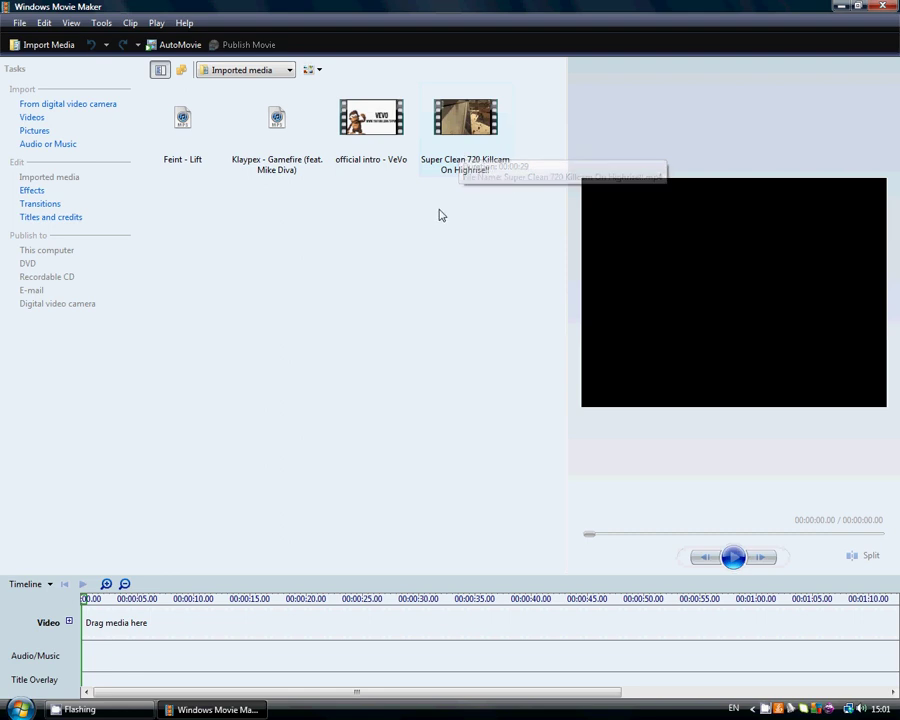
{"action": "left_click", "coordinate": [33, 118]}
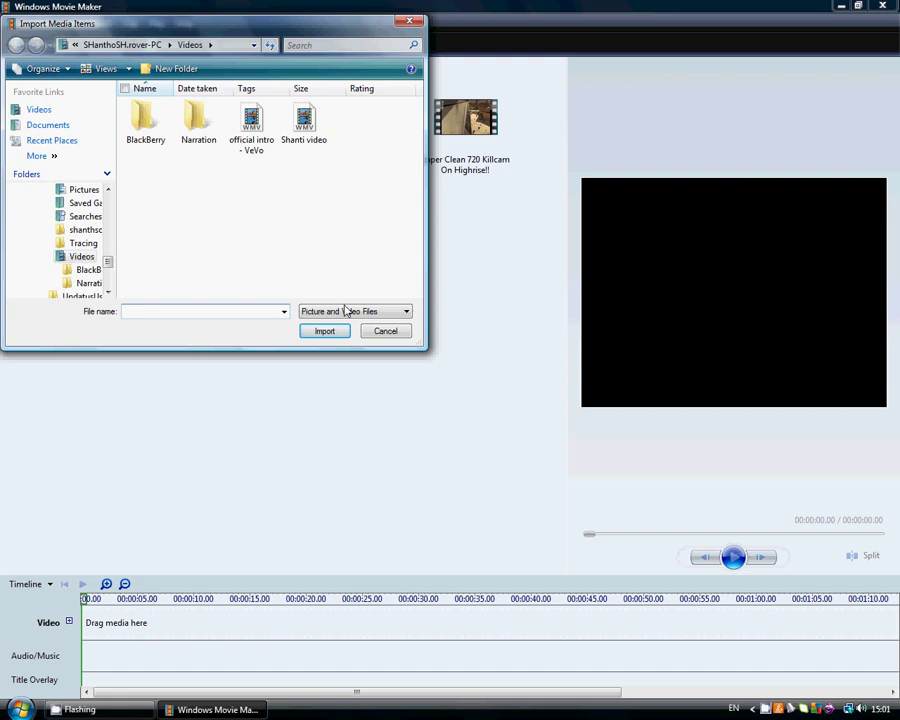
{"action": "left_click", "coordinate": [395, 336]}
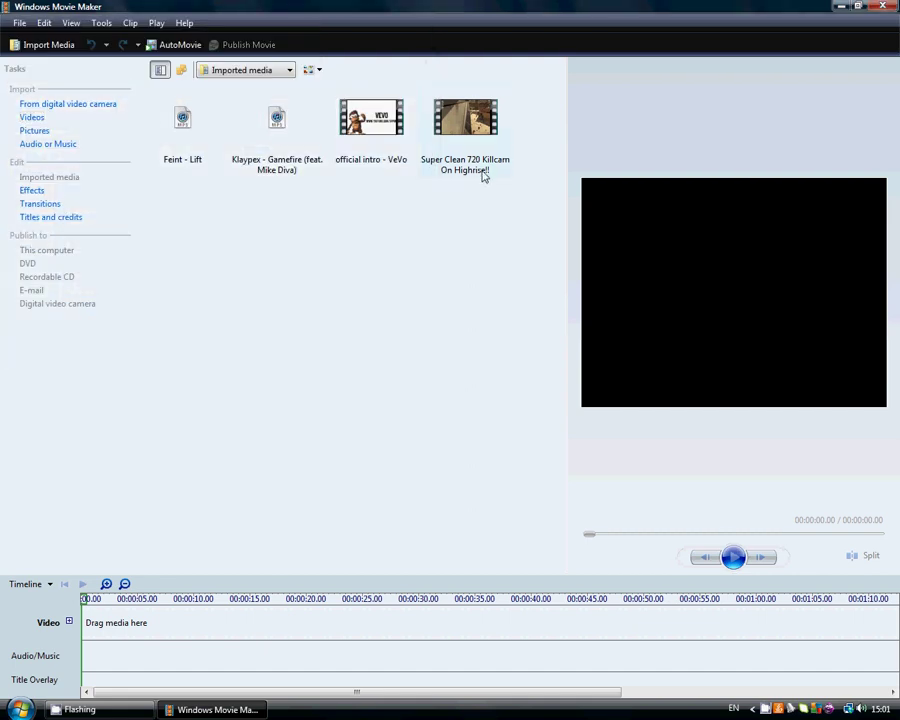
{"action": "left_click", "coordinate": [466, 128]}
{"action": "left_click", "coordinate": [733, 557]}
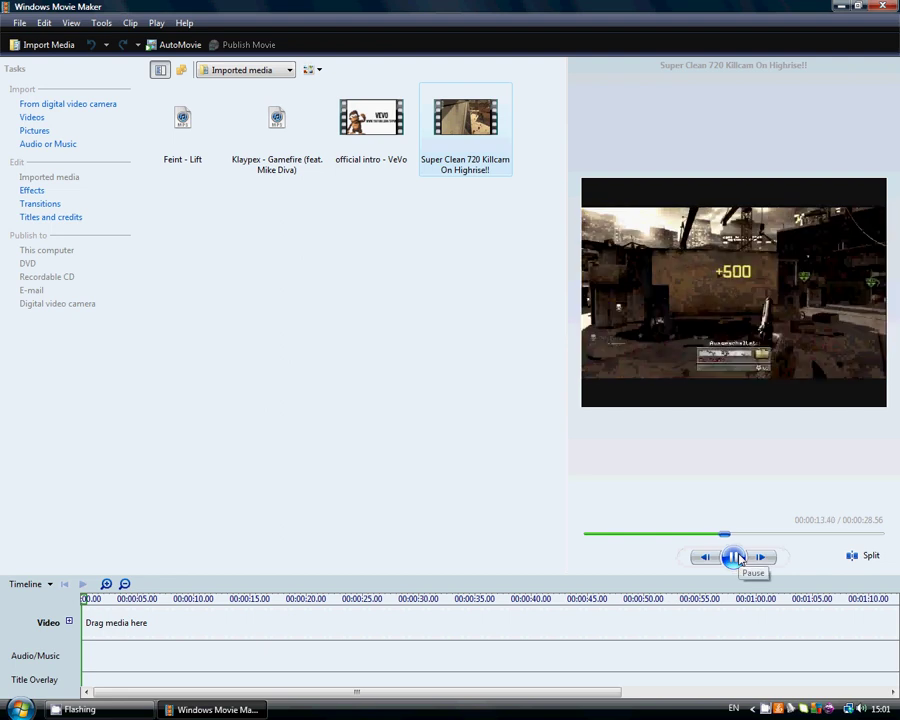
{"action": "left_click", "coordinate": [735, 556]}
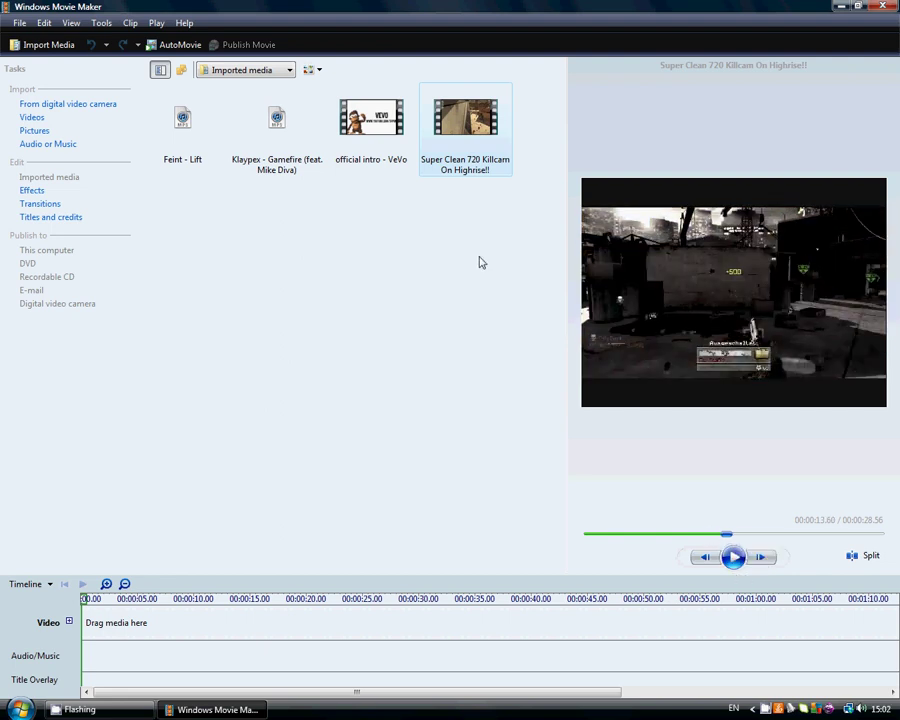
{"action": "left_click", "coordinate": [482, 150]}
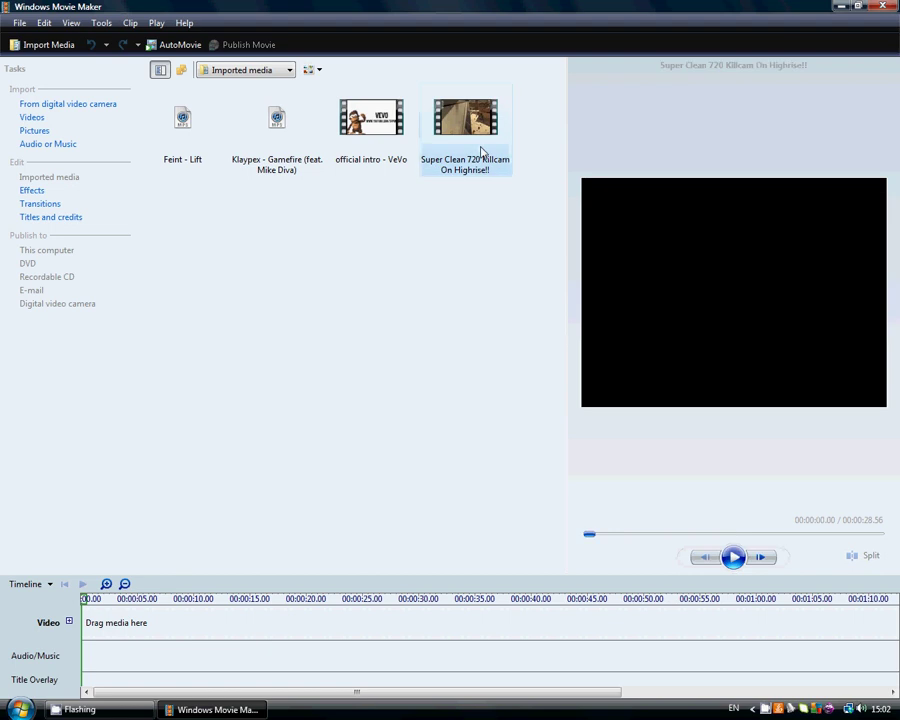
Step: Place the Super Clean 720 Killcam clip on the video track and zoom the timeline in twice
{"action": "left_click_drag", "start_coordinate": [482, 148], "coordinate": [118, 625]}
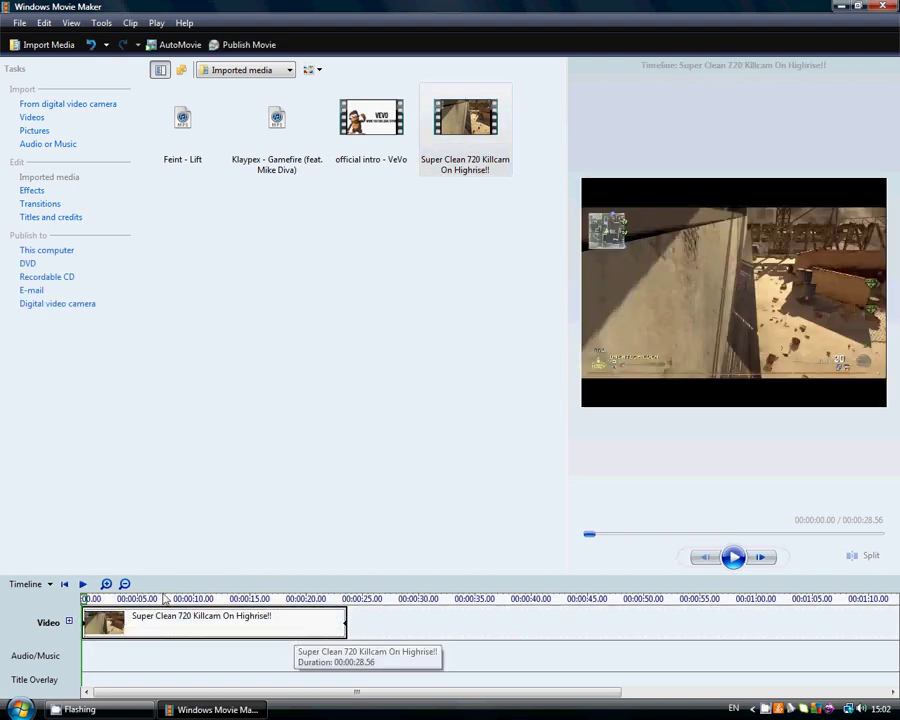
{"action": "left_click", "coordinate": [106, 585]}
{"action": "left_click", "coordinate": [106, 585]}
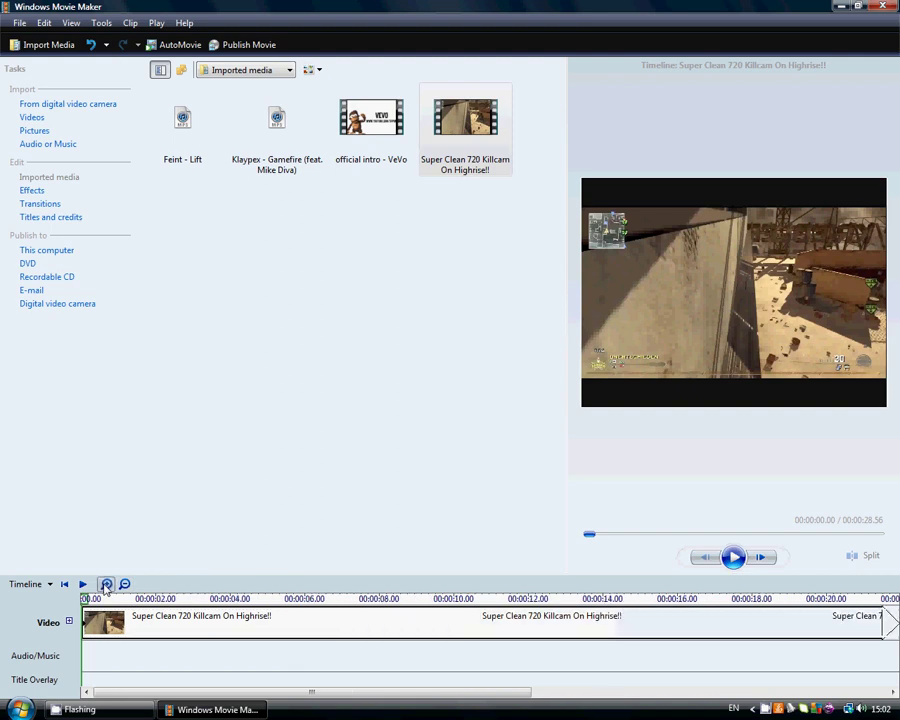
Step: Put the Klaypex - Gamefire song on the Audio/Music track under the killcam clip
{"action": "left_click", "coordinate": [284, 146]}
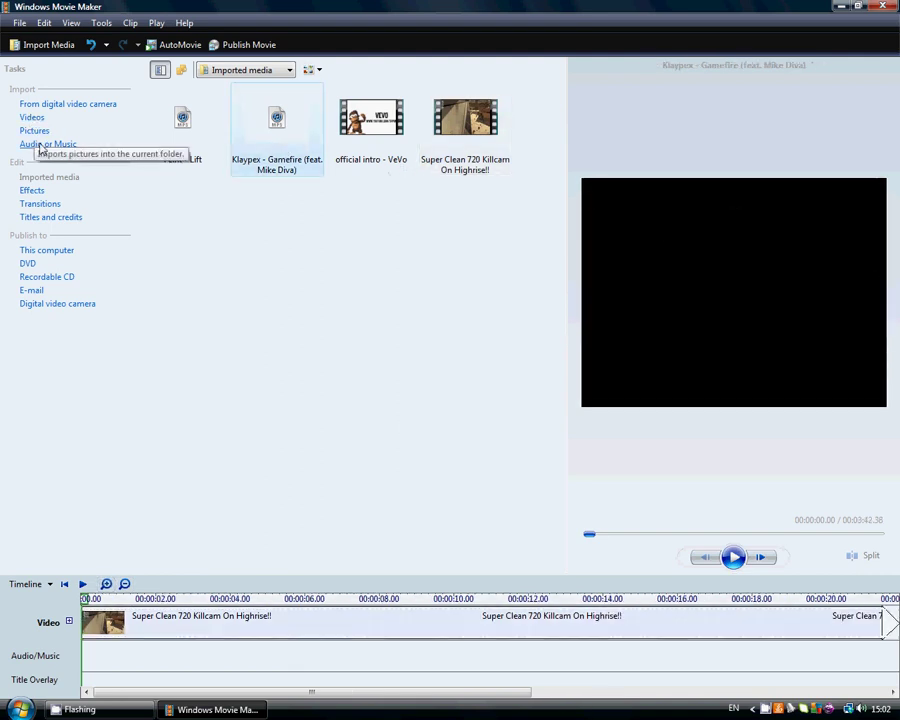
{"action": "left_click_drag", "start_coordinate": [282, 140], "coordinate": [66, 666]}
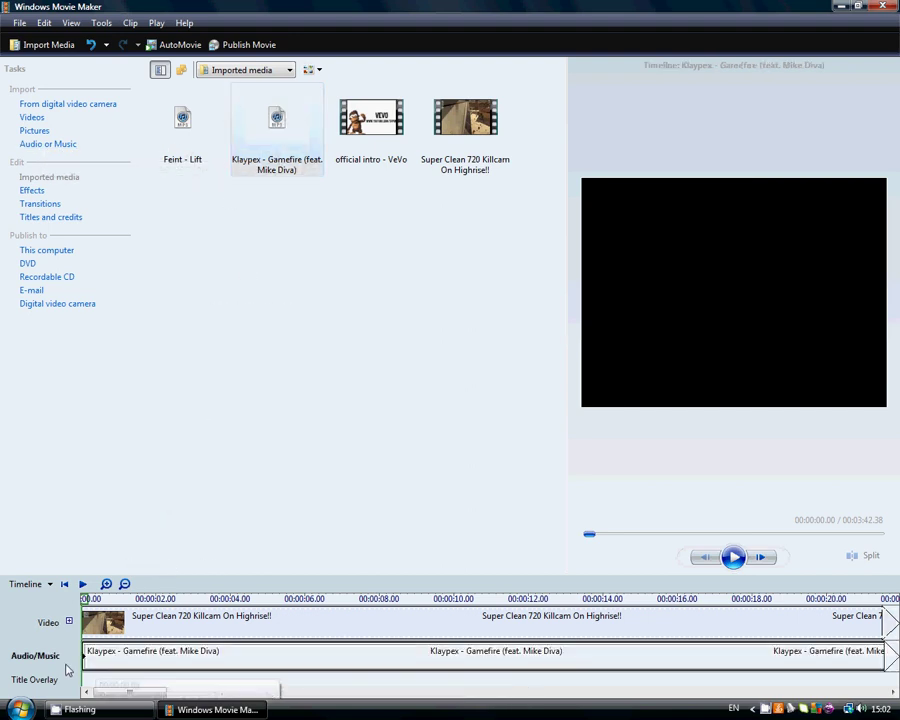
{"action": "left_click", "coordinate": [735, 558]}
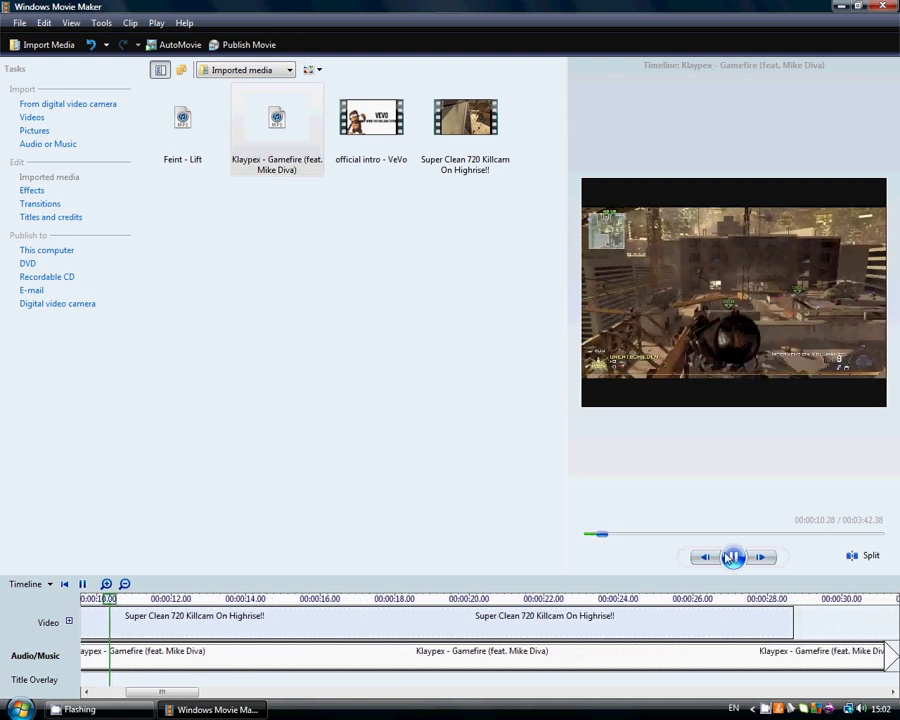
Step: Split the Gamefire music at about 0:09.76 and trim its short opening piece
{"action": "left_click", "coordinate": [733, 557]}
{"action": "left_click_drag", "start_coordinate": [608, 540], "coordinate": [607, 540]}
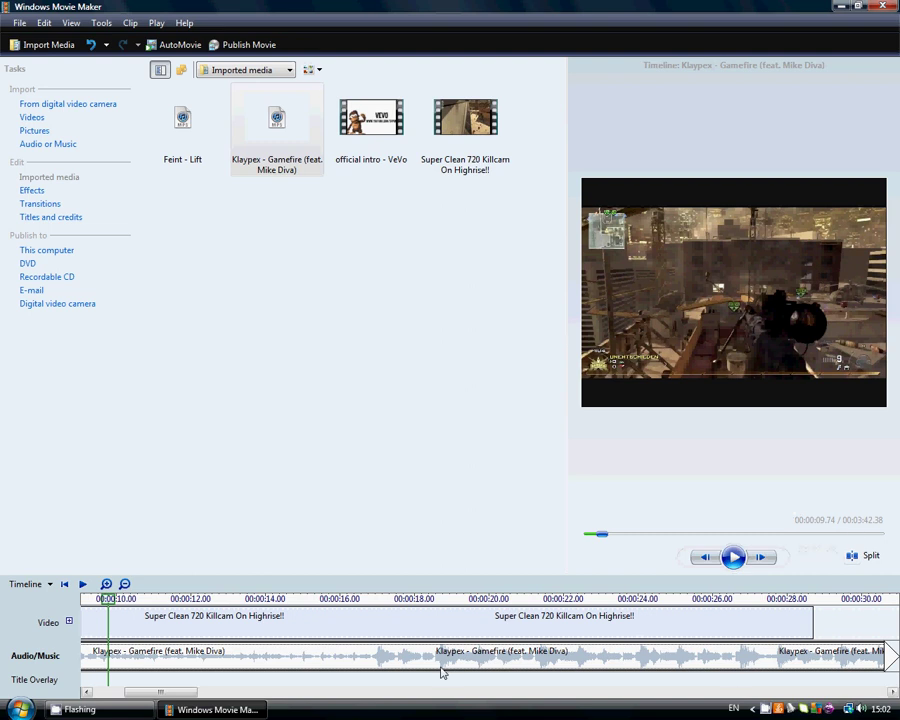
{"action": "left_click", "coordinate": [865, 566]}
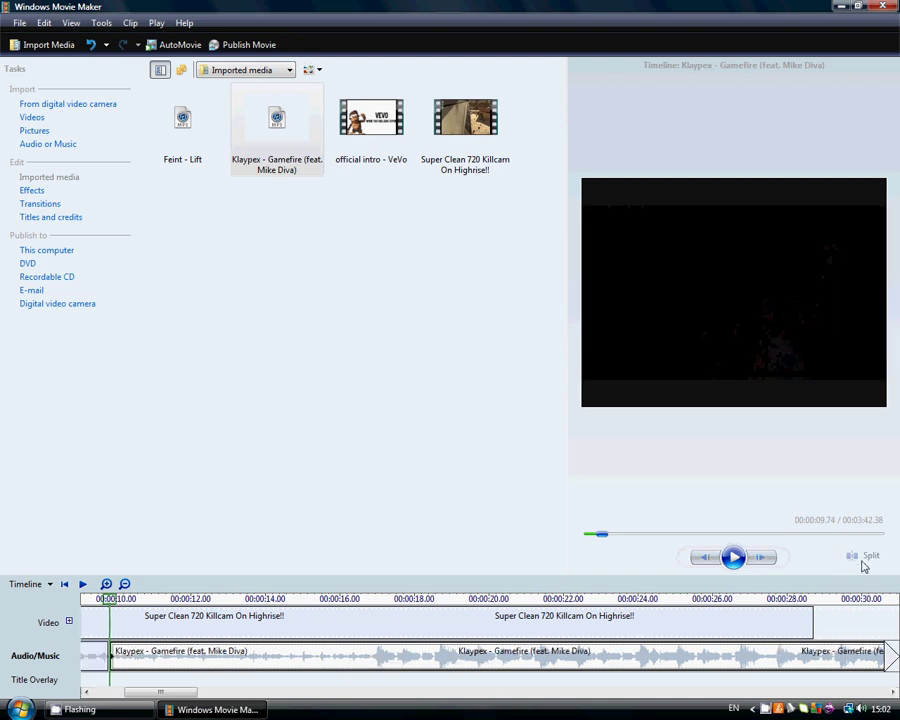
{"action": "left_click", "coordinate": [99, 662]}
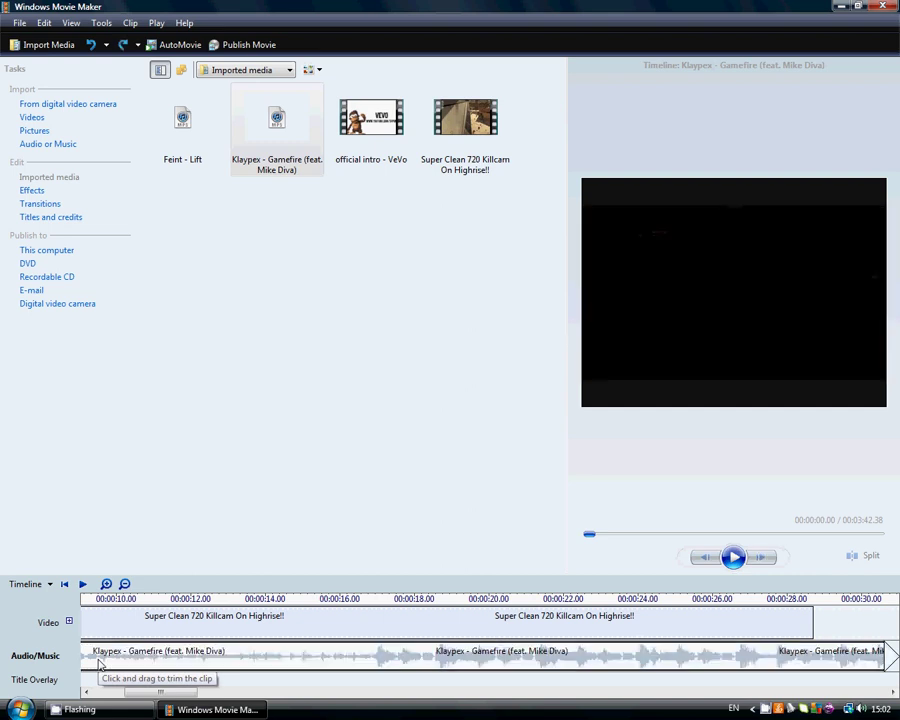
{"action": "left_click_drag", "start_coordinate": [99, 662], "coordinate": [88, 624]}
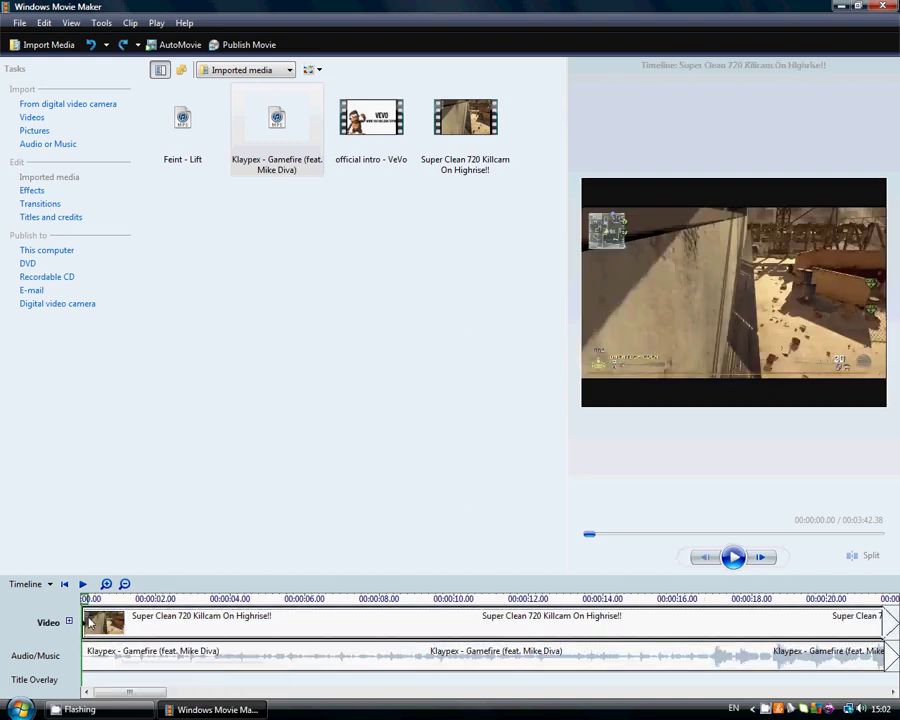
Step: Play the movie from the start and split the killcam clip at about 0:08.84
{"action": "left_click_drag", "start_coordinate": [675, 541], "coordinate": [594, 544]}
{"action": "left_click", "coordinate": [733, 557]}
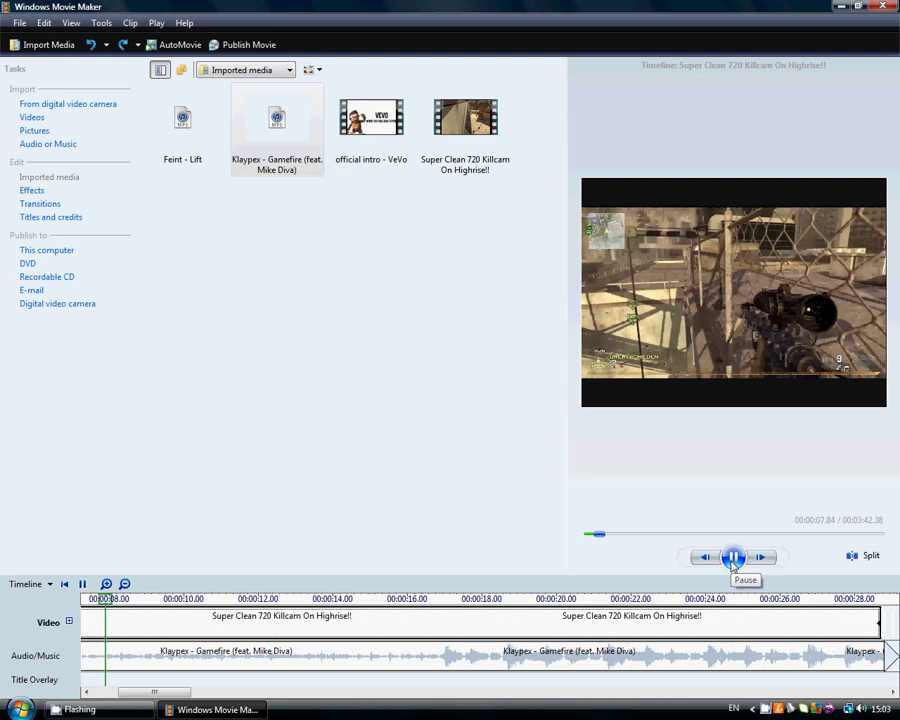
{"action": "left_click", "coordinate": [733, 558]}
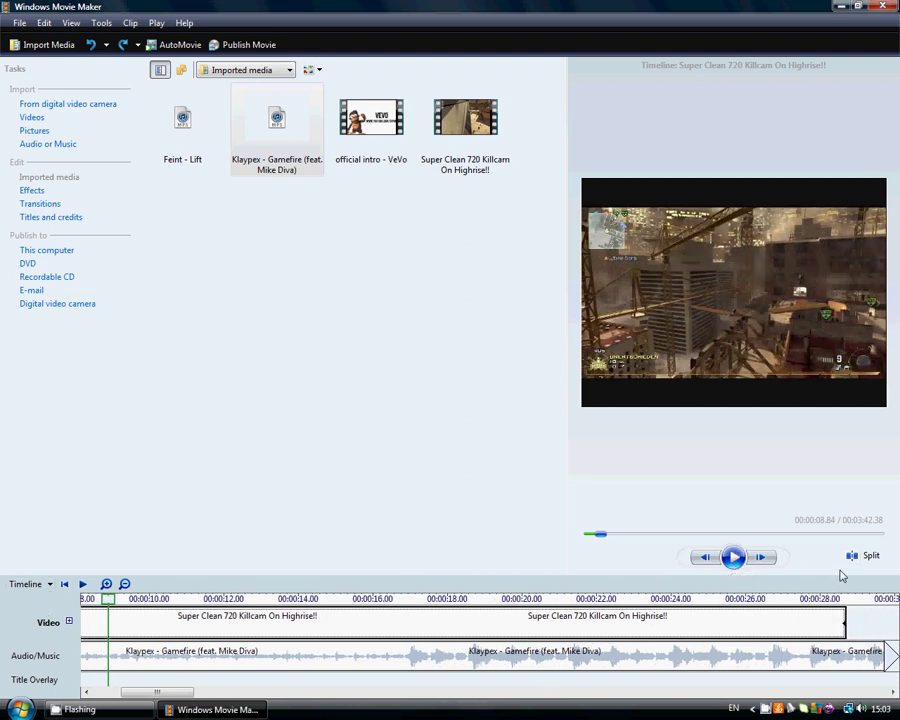
{"action": "left_click", "coordinate": [856, 563]}
Step: Delete the killcam's short opening piece and play back the trimmed movie from 0:00
{"action": "left_click", "coordinate": [95, 628]}
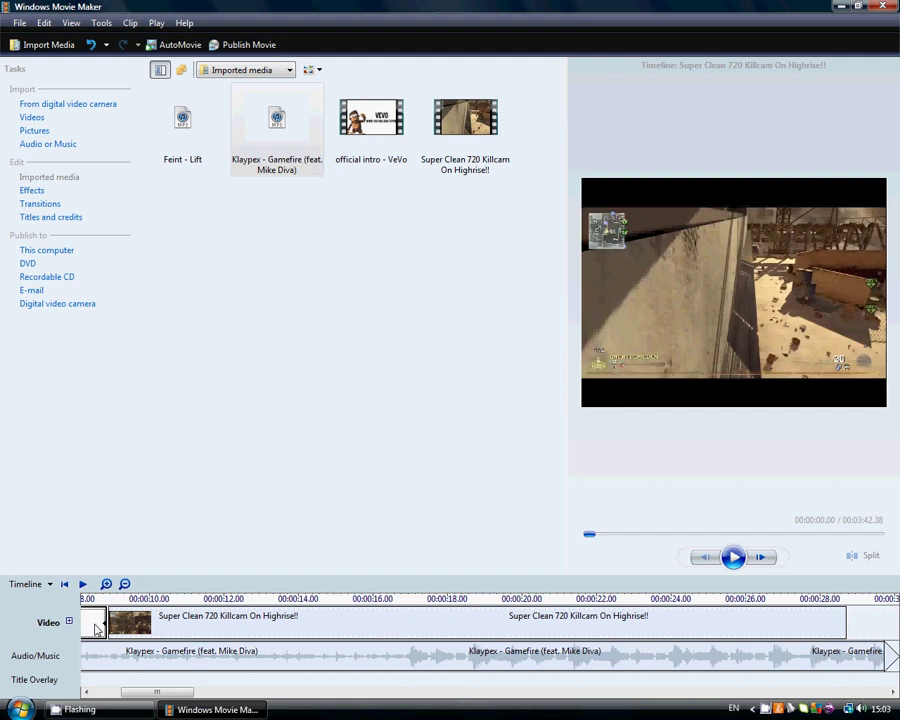
{"action": "key", "text": "Delete"}
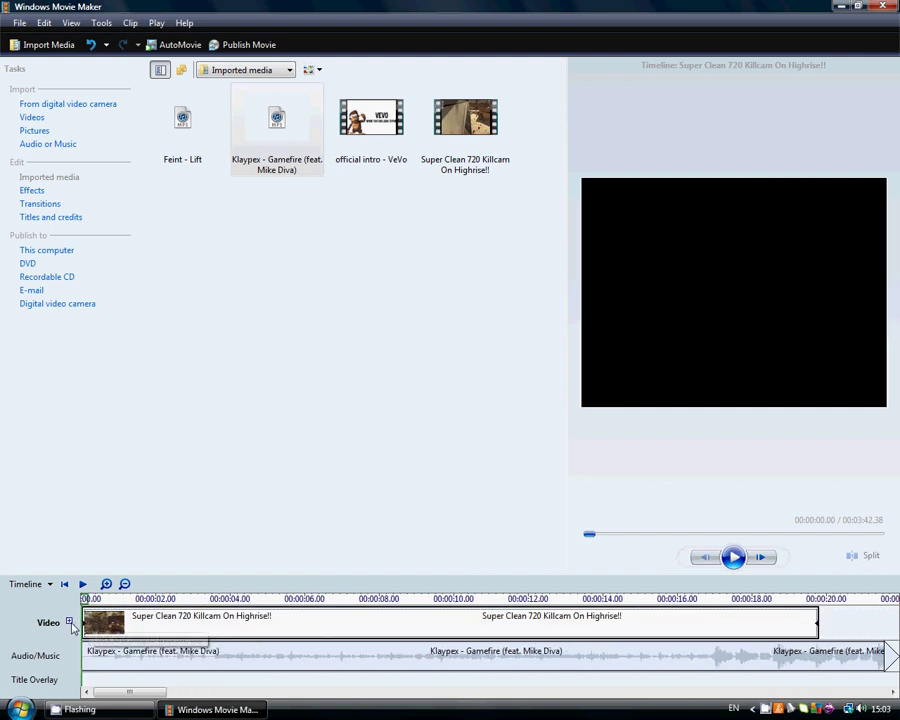
{"action": "left_click", "coordinate": [738, 562]}
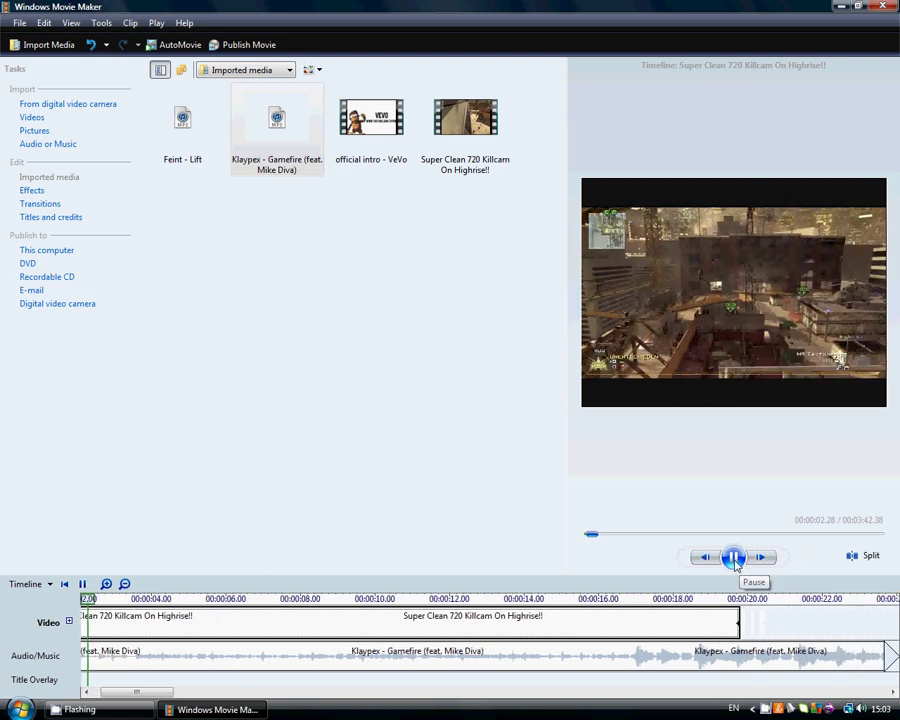
{"action": "left_click", "coordinate": [736, 560]}
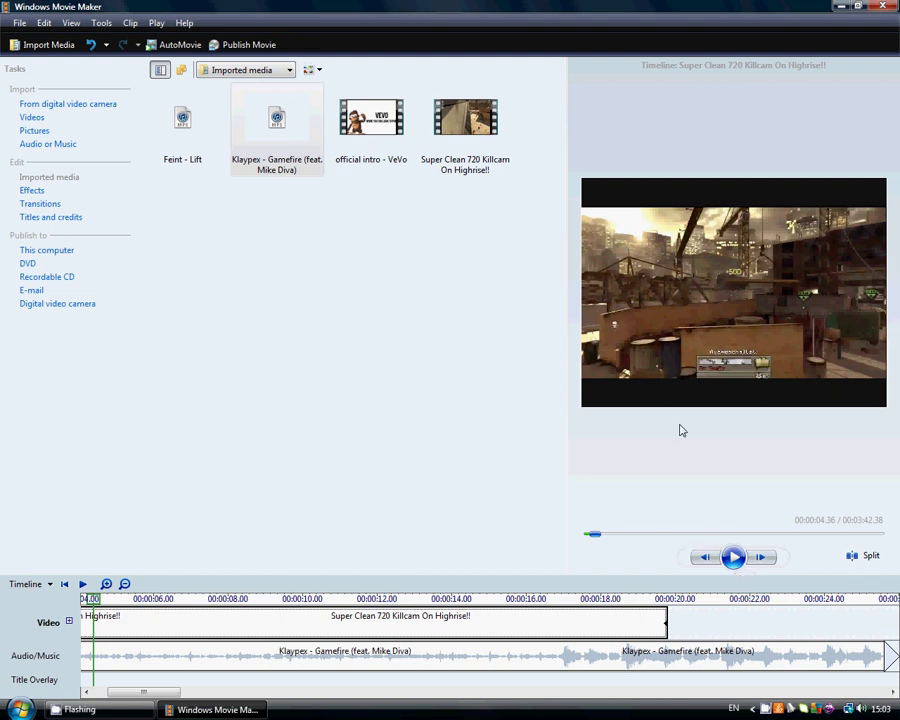
{"action": "left_click", "coordinate": [592, 538]}
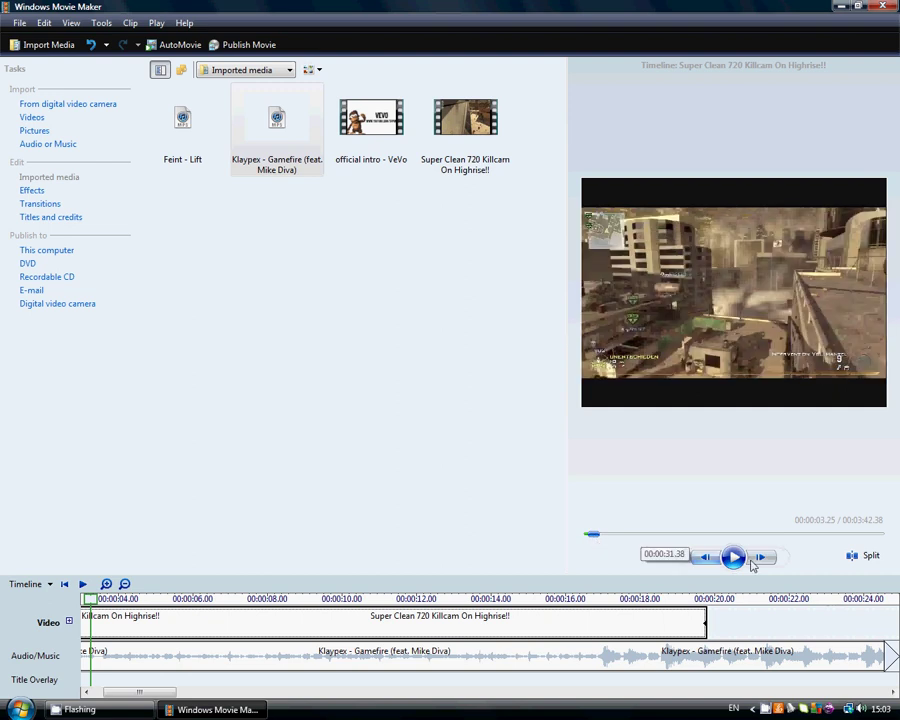
{"action": "left_click_drag", "start_coordinate": [592, 534], "coordinate": [586, 533]}
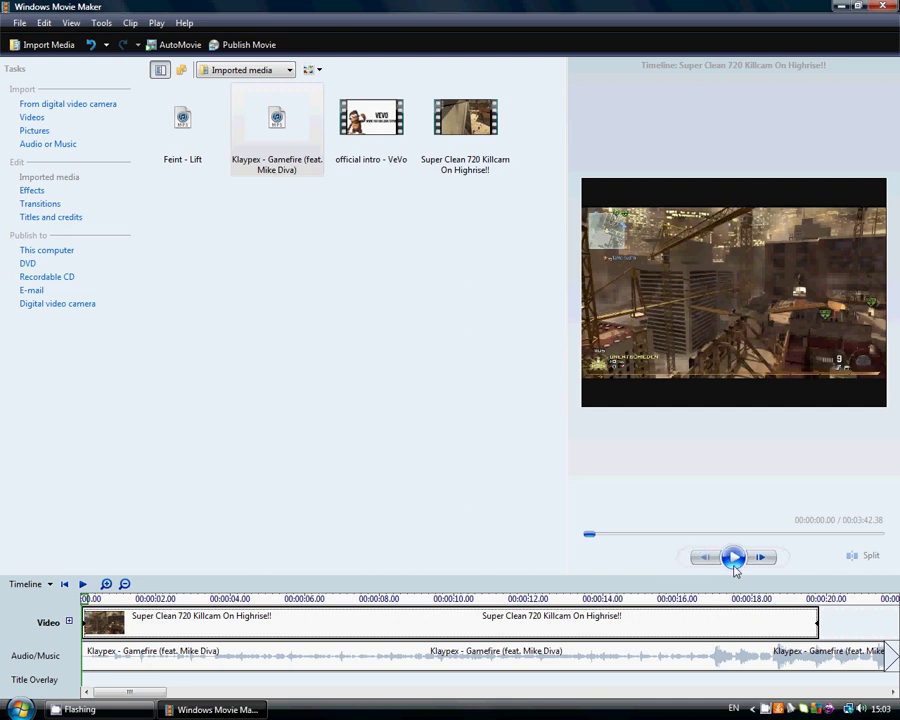
Step: Cut the killcam clip at exactly 4.20 seconds
{"action": "left_click", "coordinate": [734, 566]}
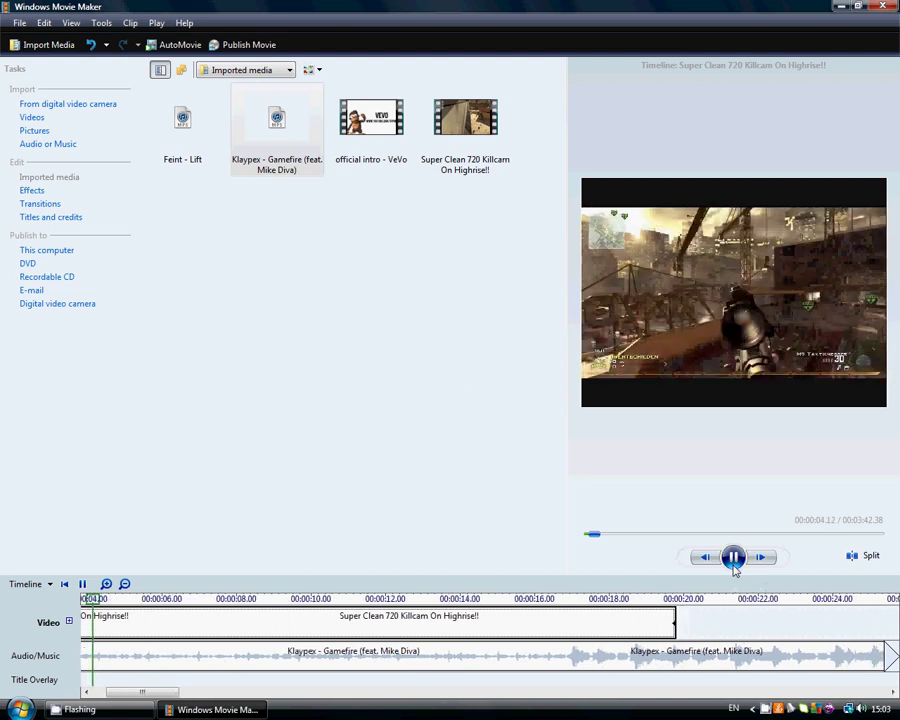
{"action": "left_click", "coordinate": [734, 566]}
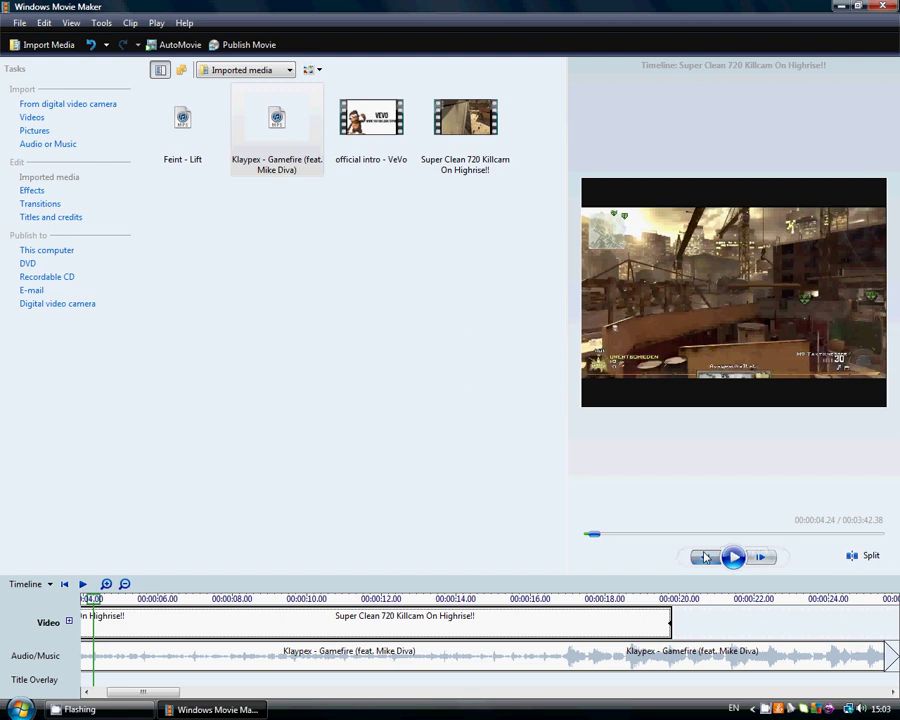
{"action": "left_click", "coordinate": [705, 557]}
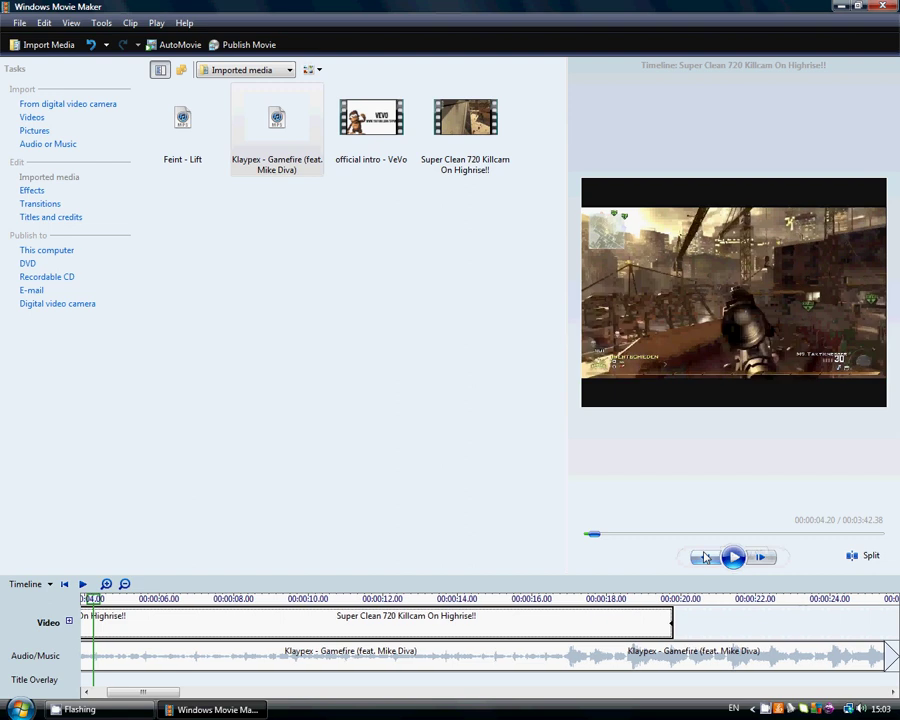
{"action": "left_click", "coordinate": [860, 556]}
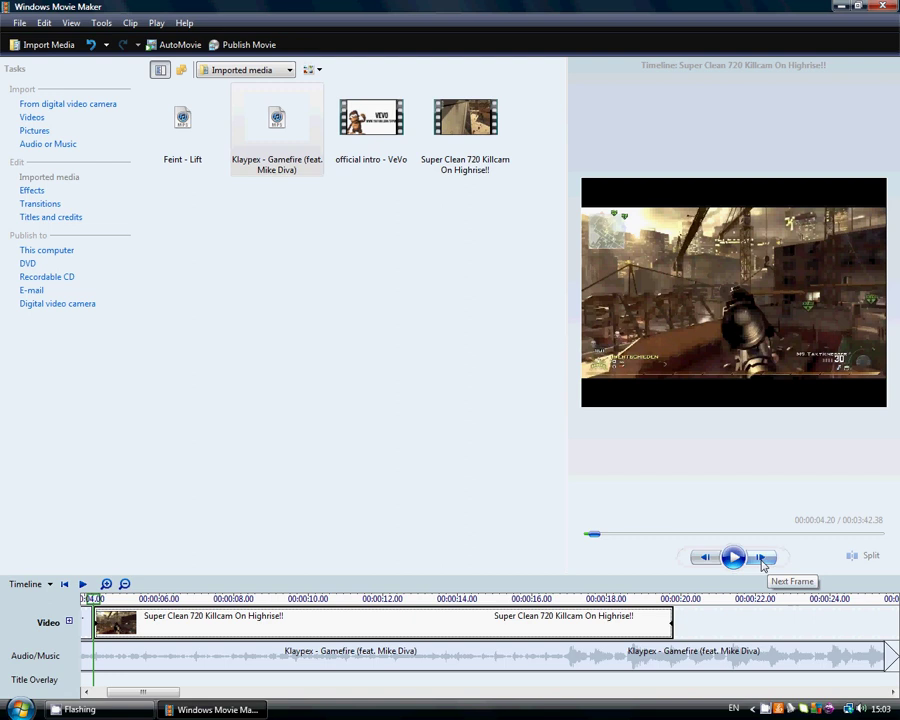
Step: Cut the killcam clip again at 4.60 seconds and select the short clip between the cuts
{"action": "left_click", "coordinate": [760, 558]}
{"action": "left_click", "coordinate": [760, 558]}
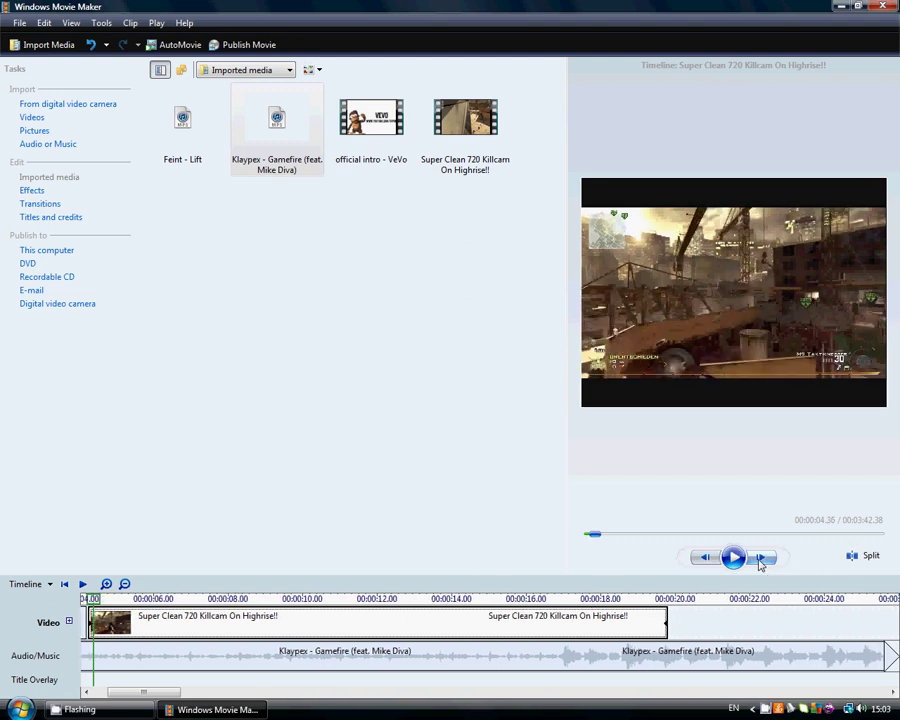
{"action": "left_click", "coordinate": [760, 558]}
{"action": "left_click", "coordinate": [760, 558]}
{"action": "left_click", "coordinate": [760, 558]}
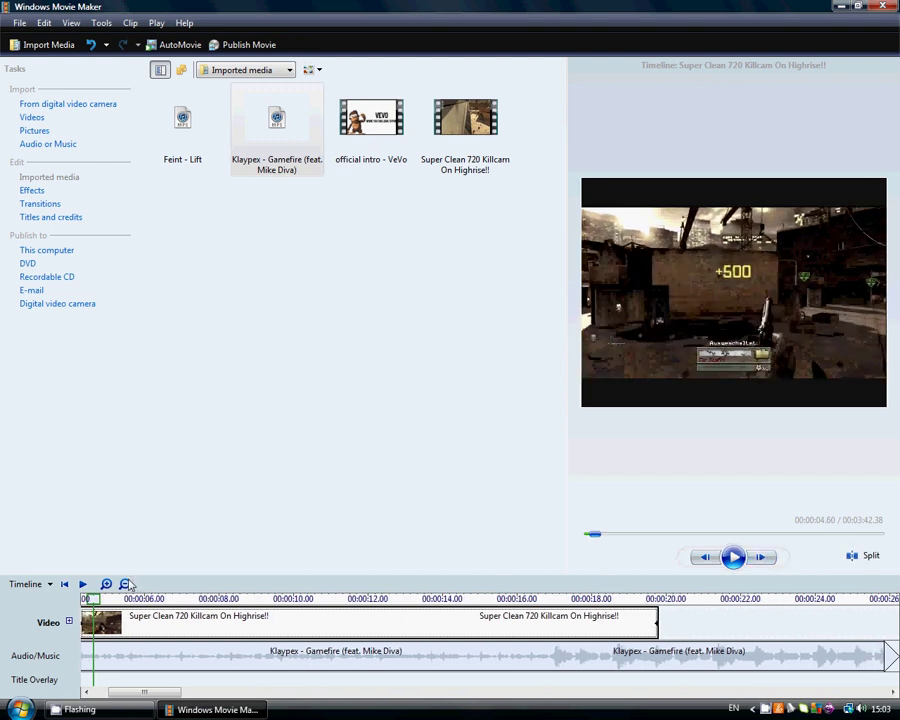
{"action": "left_click", "coordinate": [106, 584]}
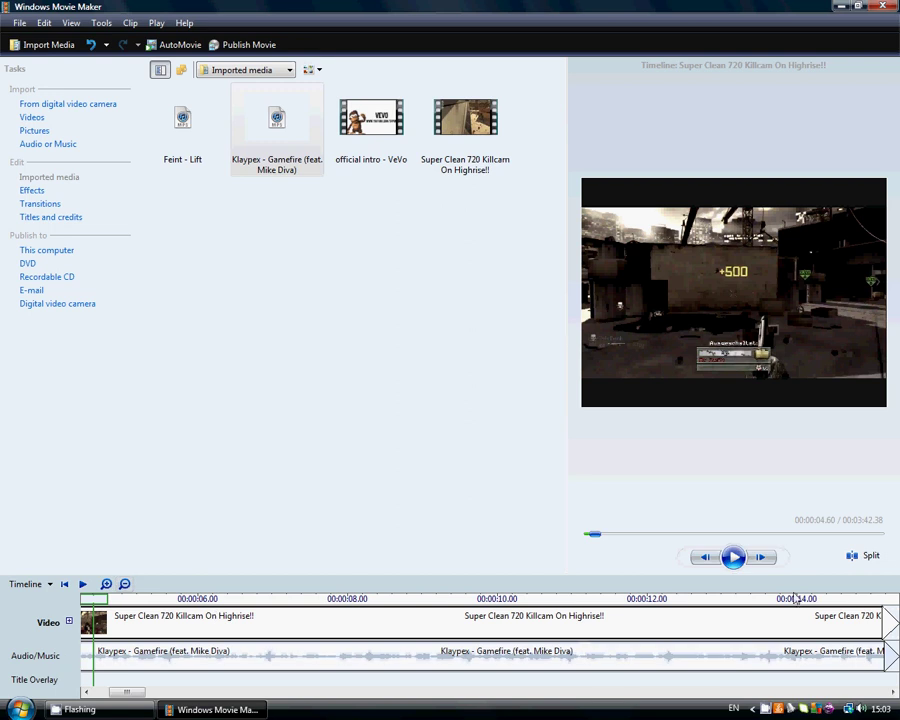
{"action": "left_click", "coordinate": [864, 556]}
{"action": "left_click", "coordinate": [88, 622]}
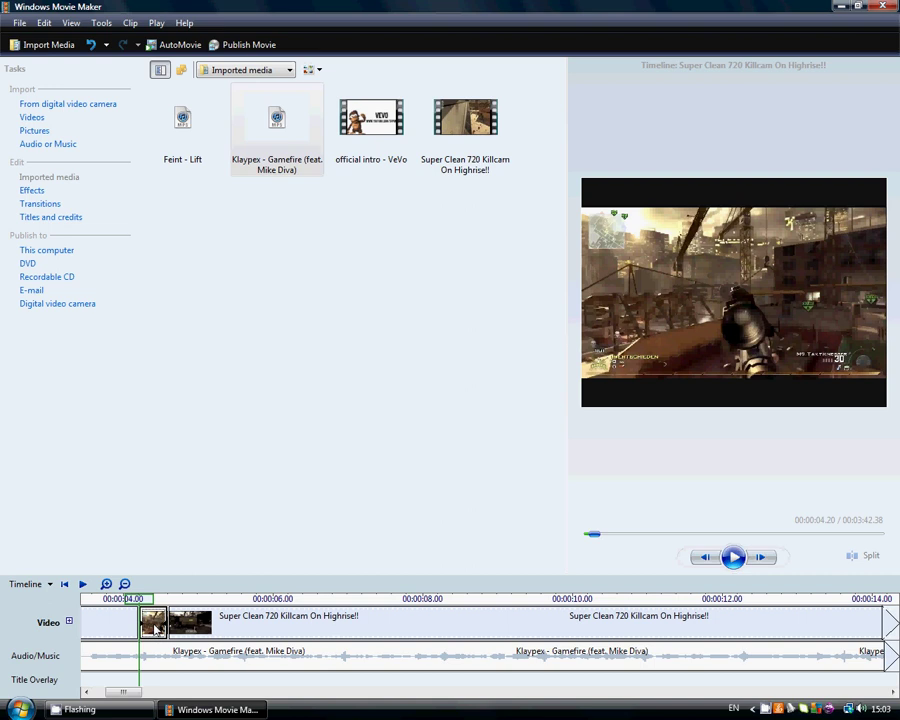
Step: Add 3D Ripple, Brightness, Increase and Edge Detection effects to the short 4.20–4.60 clip
{"action": "right_click", "coordinate": [157, 626]}
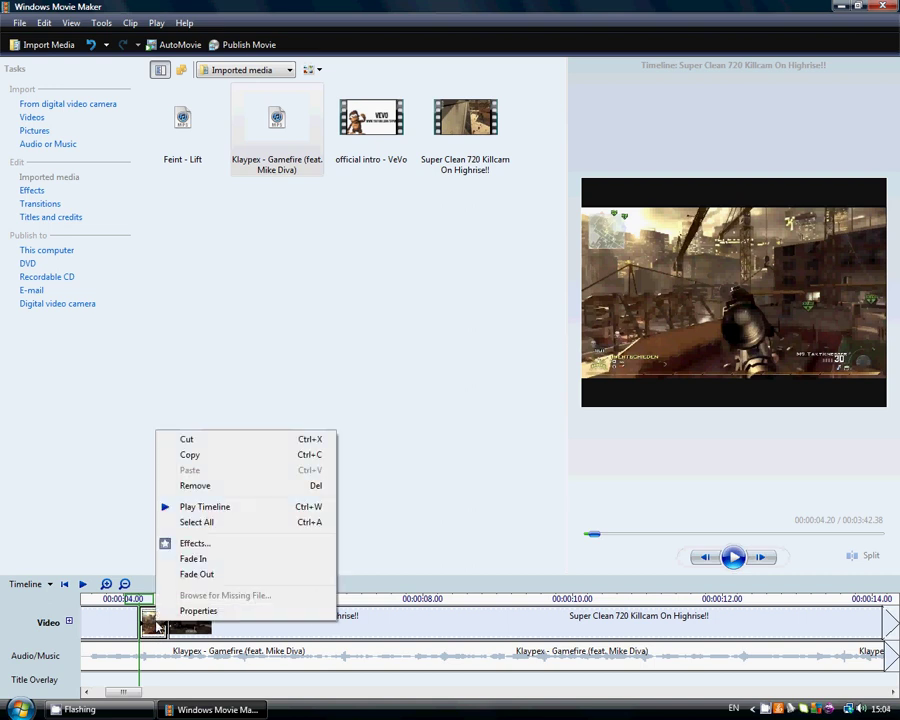
{"action": "left_click", "coordinate": [193, 543]}
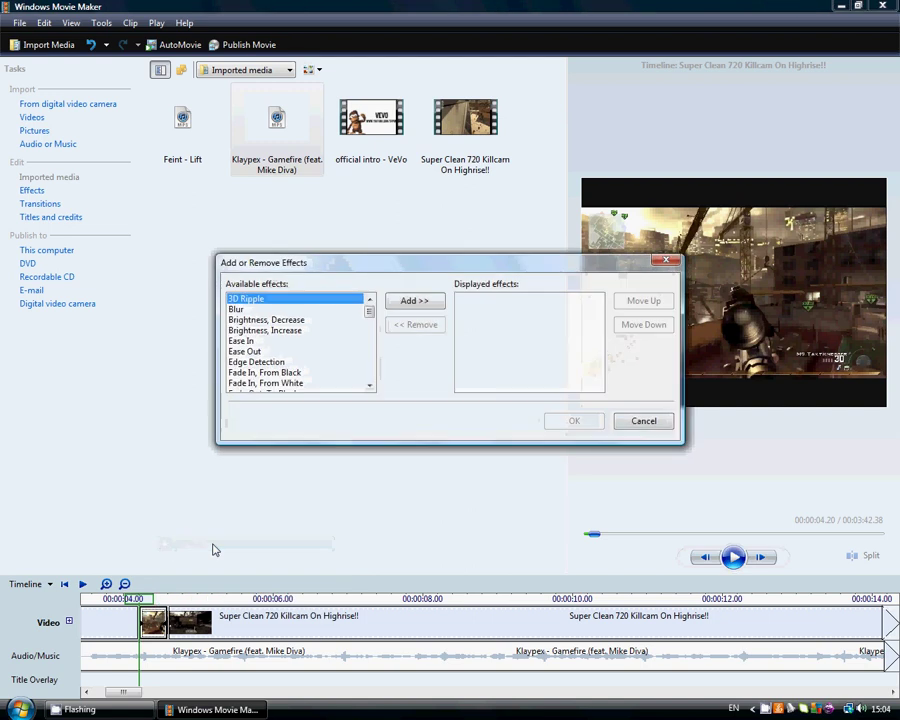
{"action": "mouse_move", "coordinate": [373, 314]}
{"action": "left_mouse_down"}
{"action": "mouse_move", "coordinate": [370, 354]}
{"action": "mouse_move", "coordinate": [368, 314]}
{"action": "left_mouse_up"}
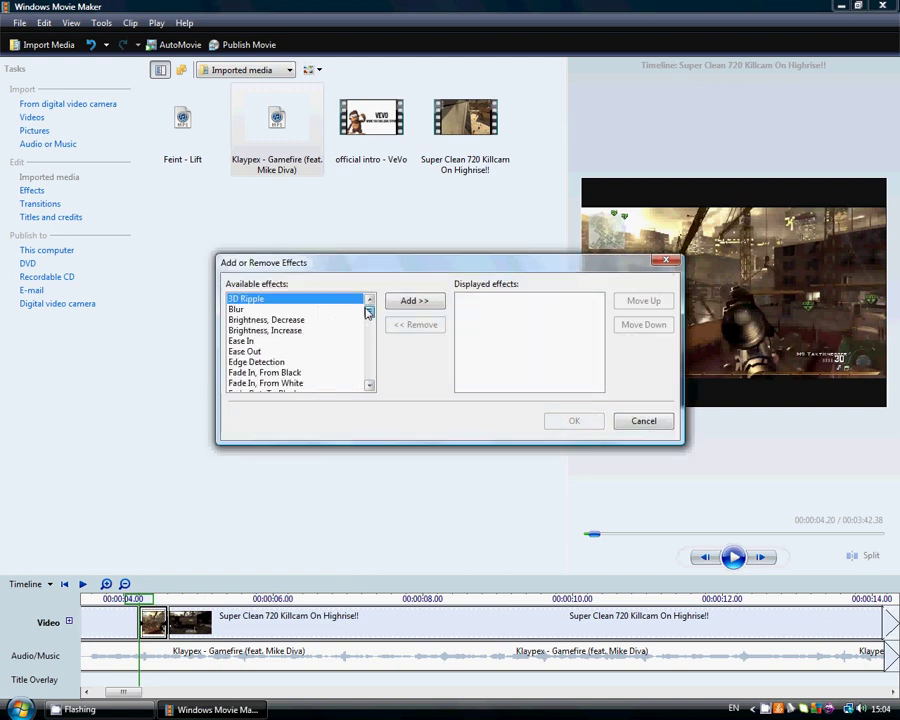
{"action": "left_click", "coordinate": [236, 310]}
{"action": "key", "text": "Up"}
{"action": "left_click", "coordinate": [408, 302]}
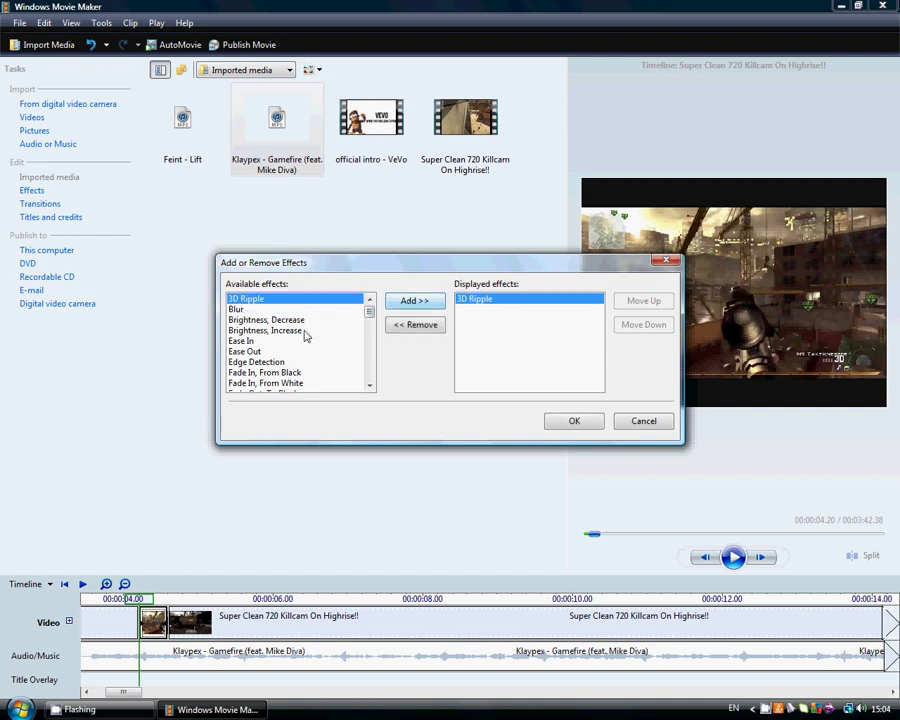
{"action": "left_click", "coordinate": [265, 330]}
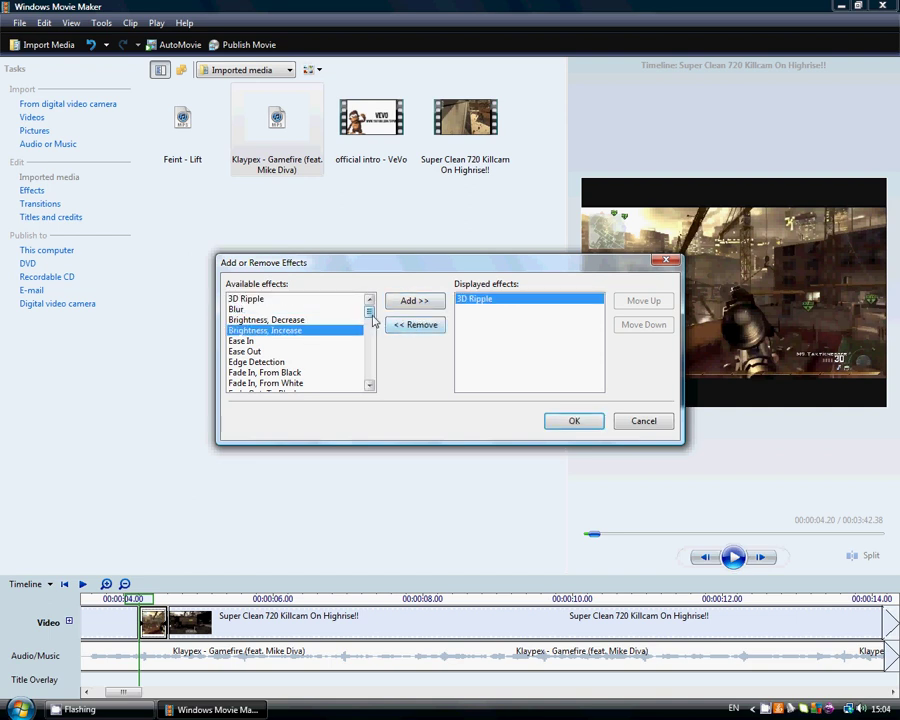
{"action": "left_click", "coordinate": [420, 303]}
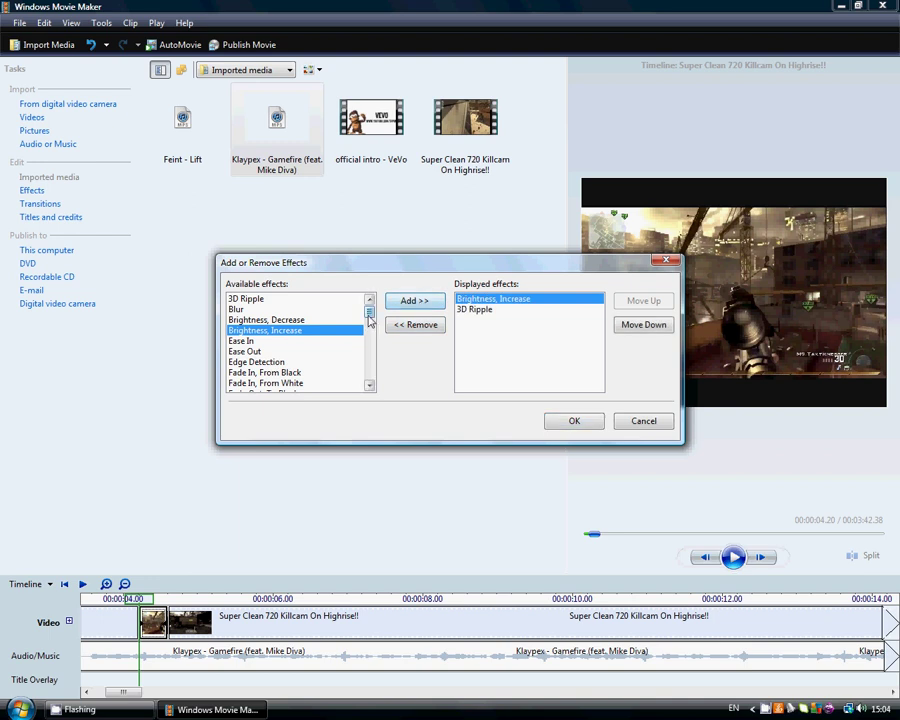
{"action": "left_click", "coordinate": [272, 362]}
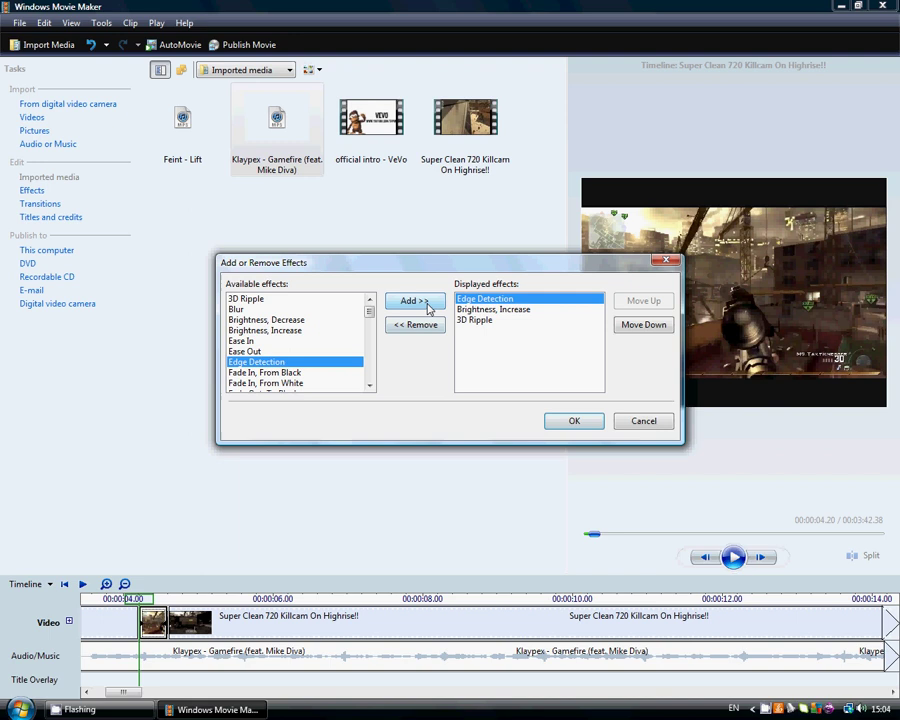
{"action": "left_click", "coordinate": [574, 421]}
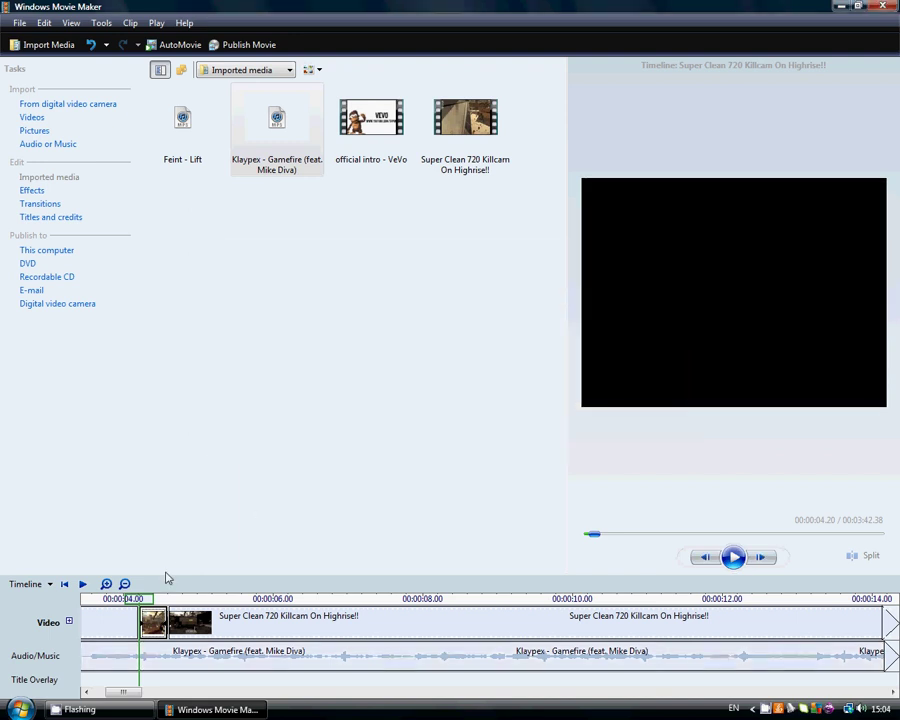
{"action": "left_click", "coordinate": [100, 622]}
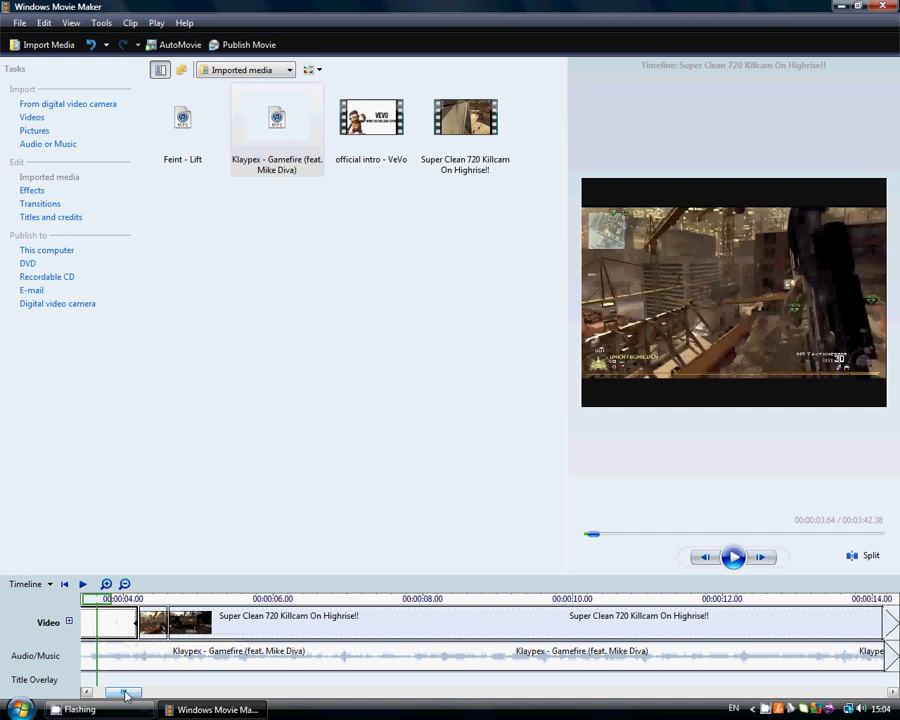
{"action": "left_click", "coordinate": [235, 600]}
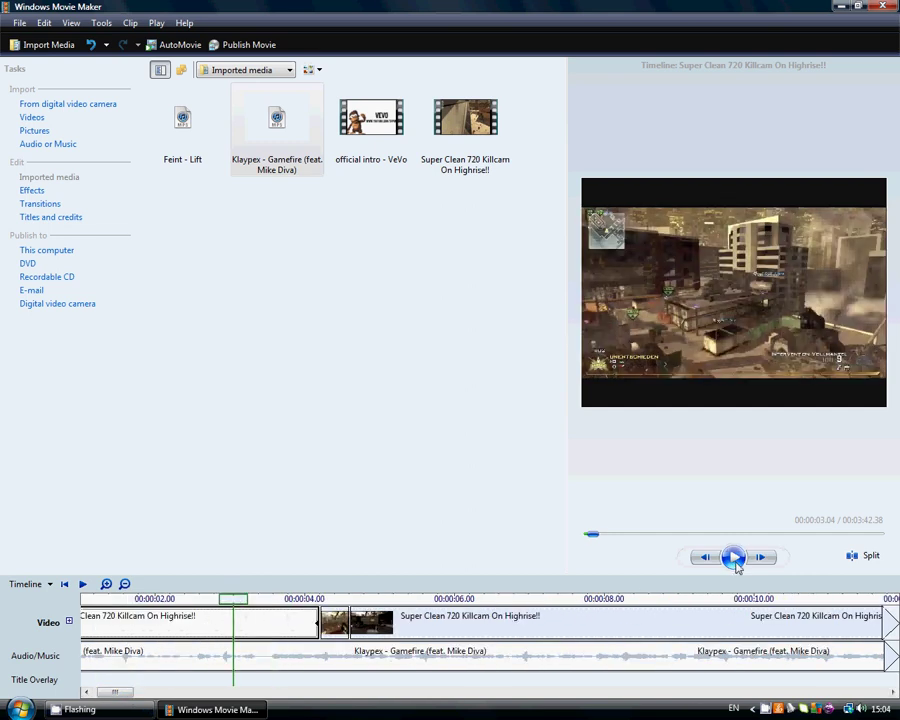
{"action": "left_click", "coordinate": [734, 558]}
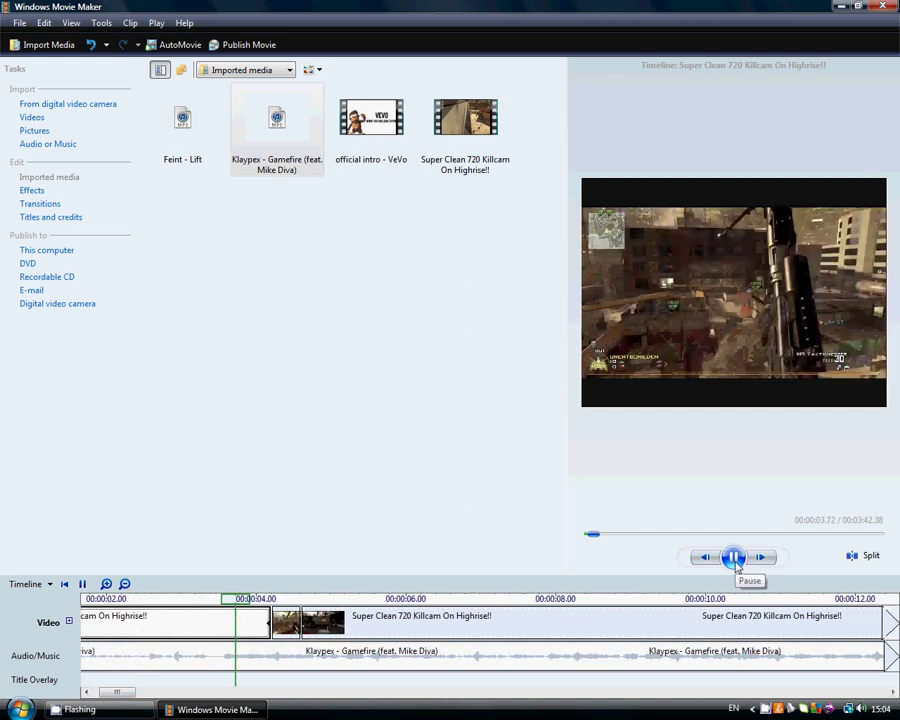
{"action": "left_click", "coordinate": [734, 558]}
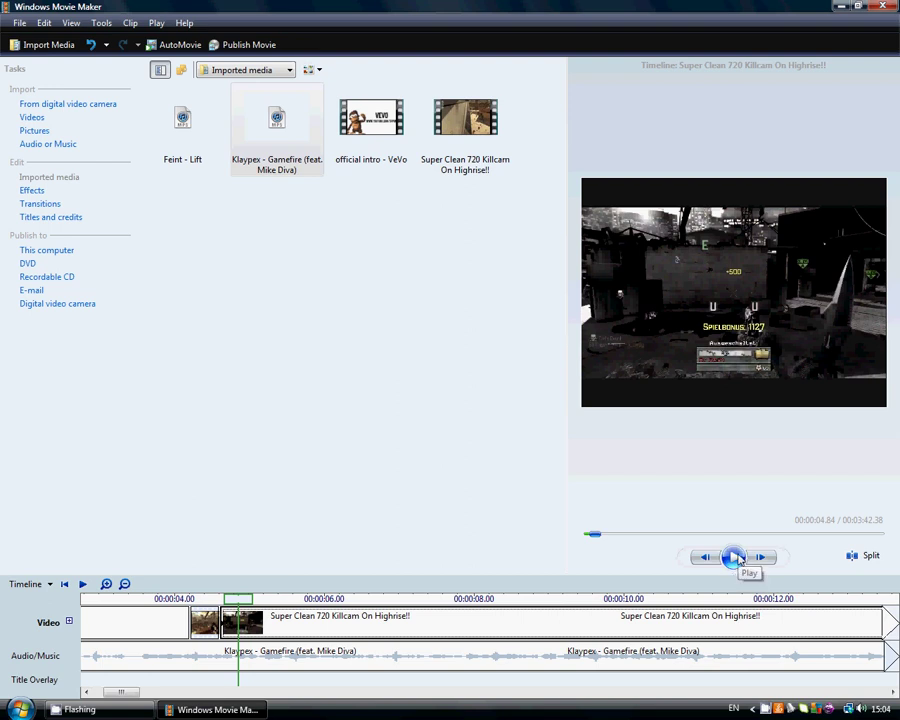
{"action": "left_click", "coordinate": [150, 659]}
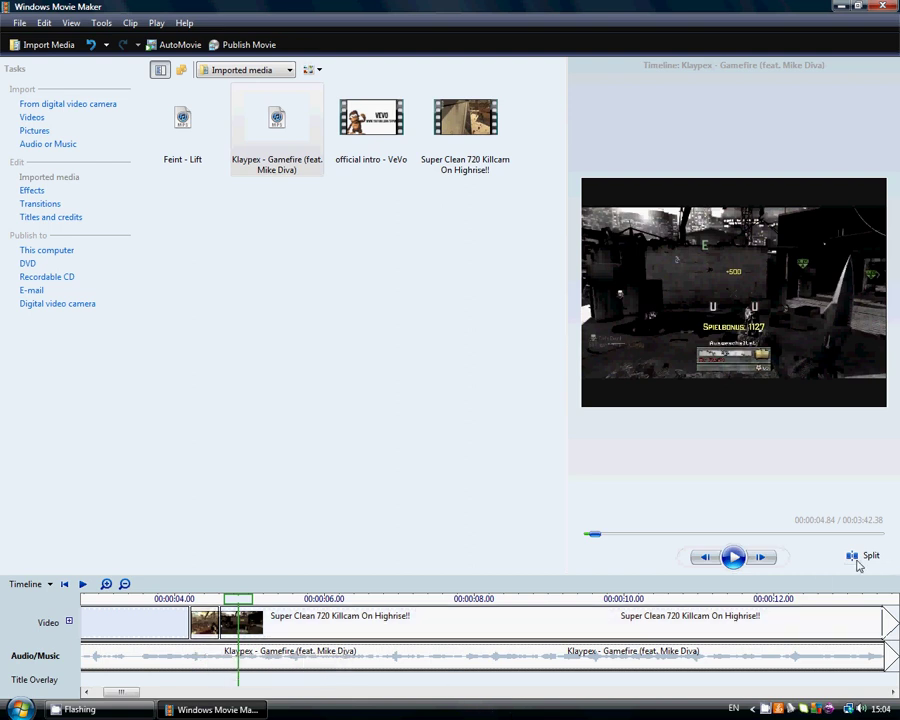
{"action": "left_click", "coordinate": [203, 622]}
{"action": "left_click", "coordinate": [733, 557]}
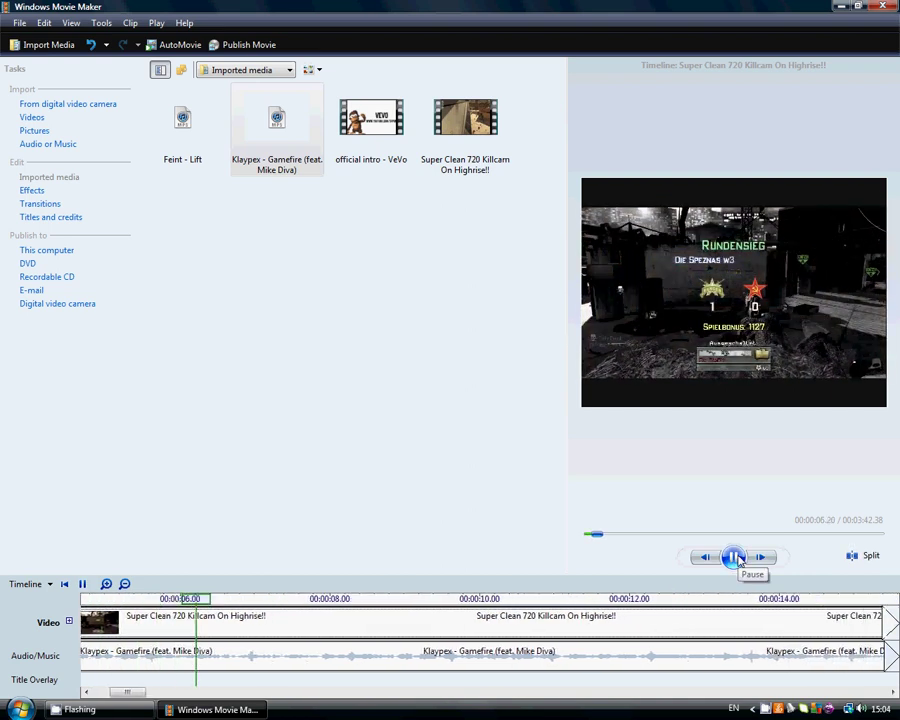
{"action": "left_click", "coordinate": [735, 558]}
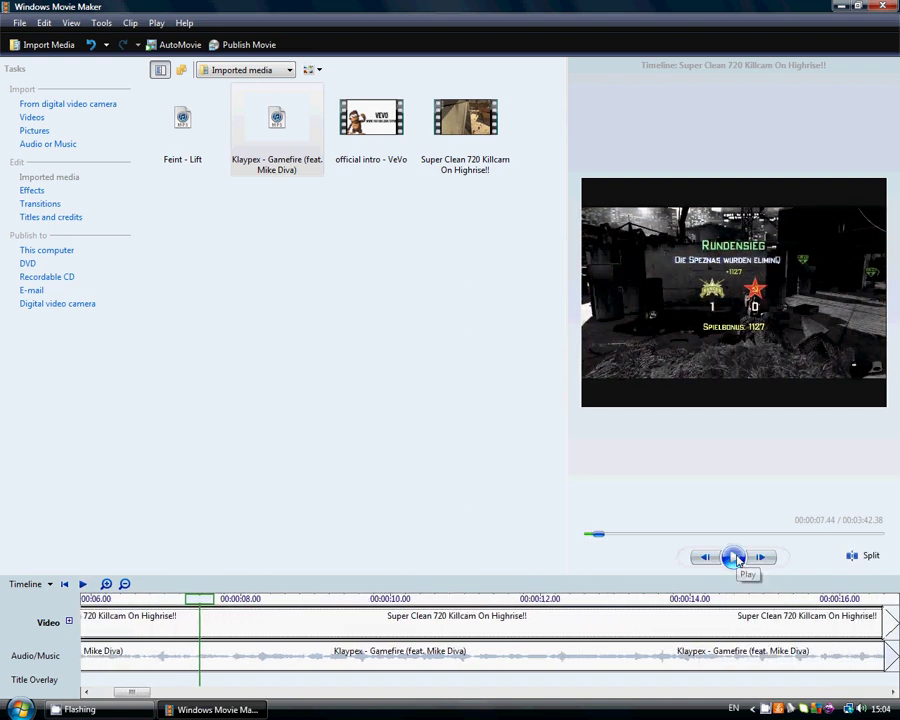
{"action": "left_click", "coordinate": [114, 599]}
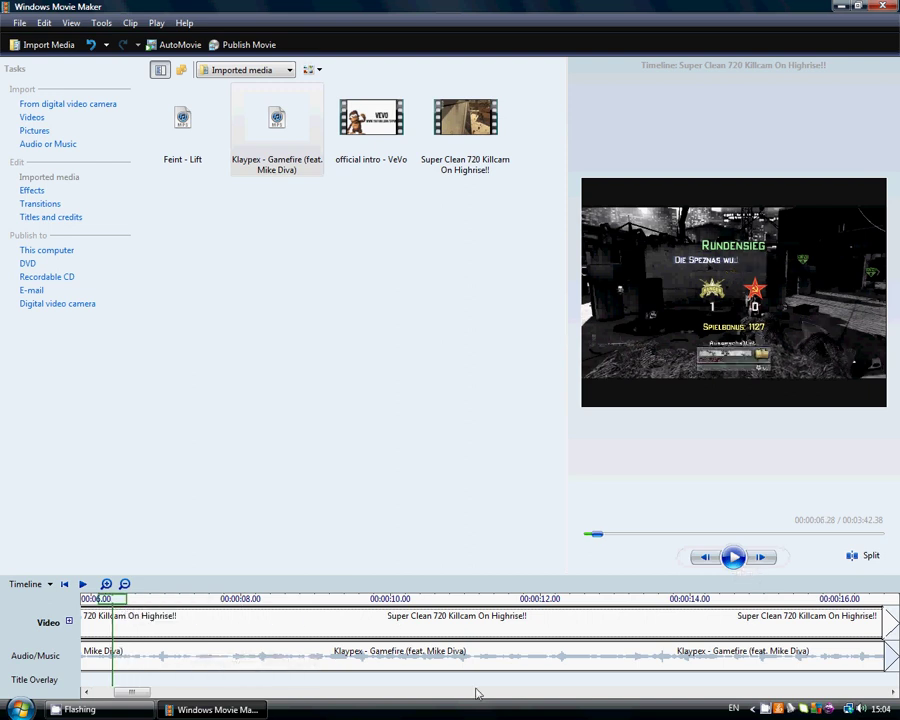
Step: Split the killcam clip at 00:00:04.96 and select the new short piece starting near 4.60 s
{"action": "left_click_drag", "start_coordinate": [139, 692], "coordinate": [138, 689]}
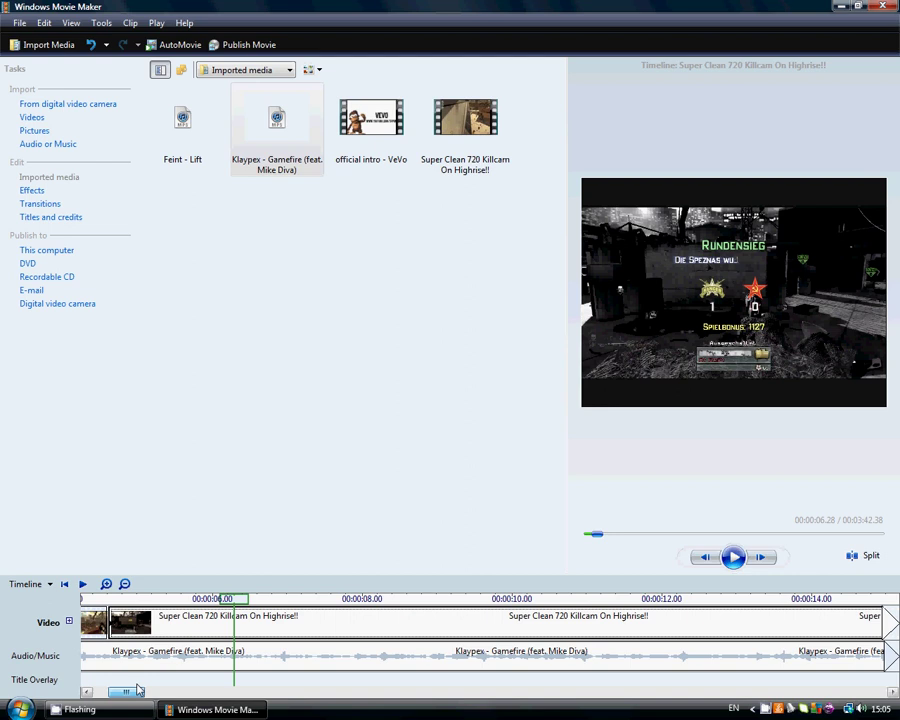
{"action": "left_click", "coordinate": [101, 599]}
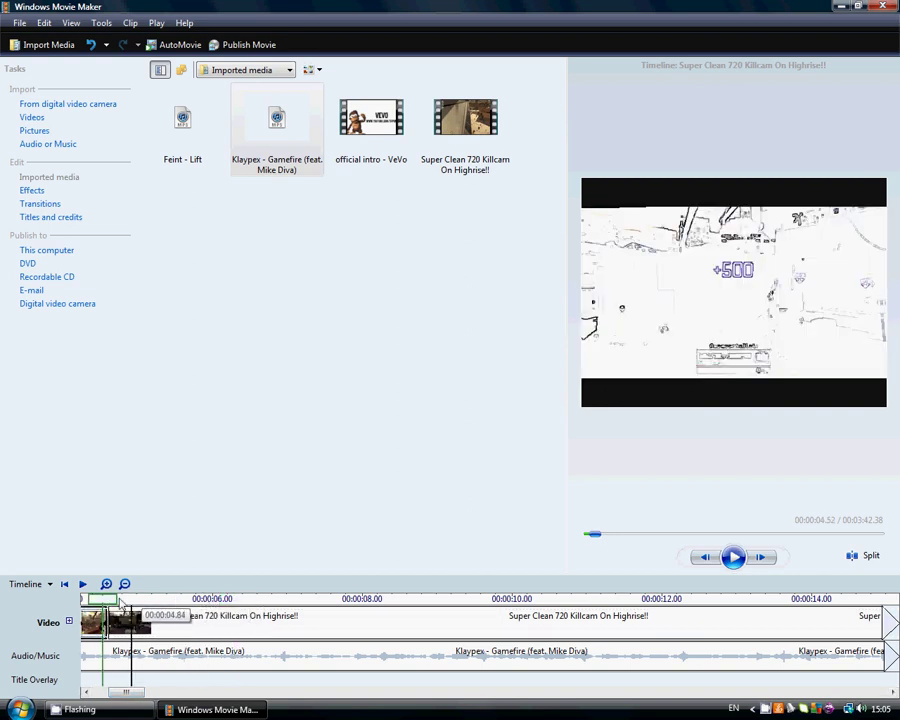
{"action": "left_click", "coordinate": [148, 599]}
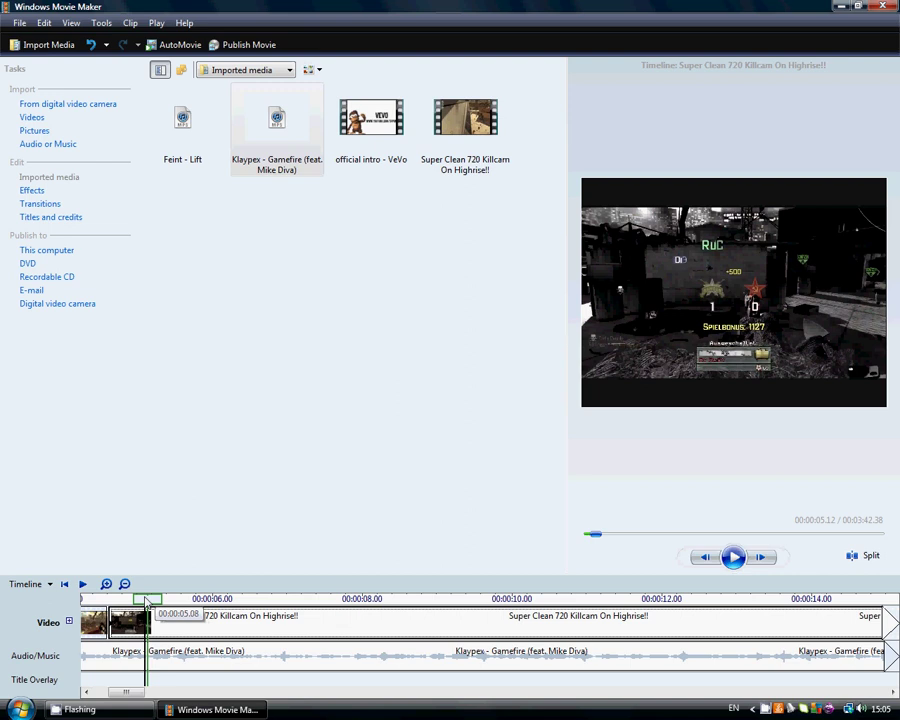
{"action": "left_click", "coordinate": [130, 600]}
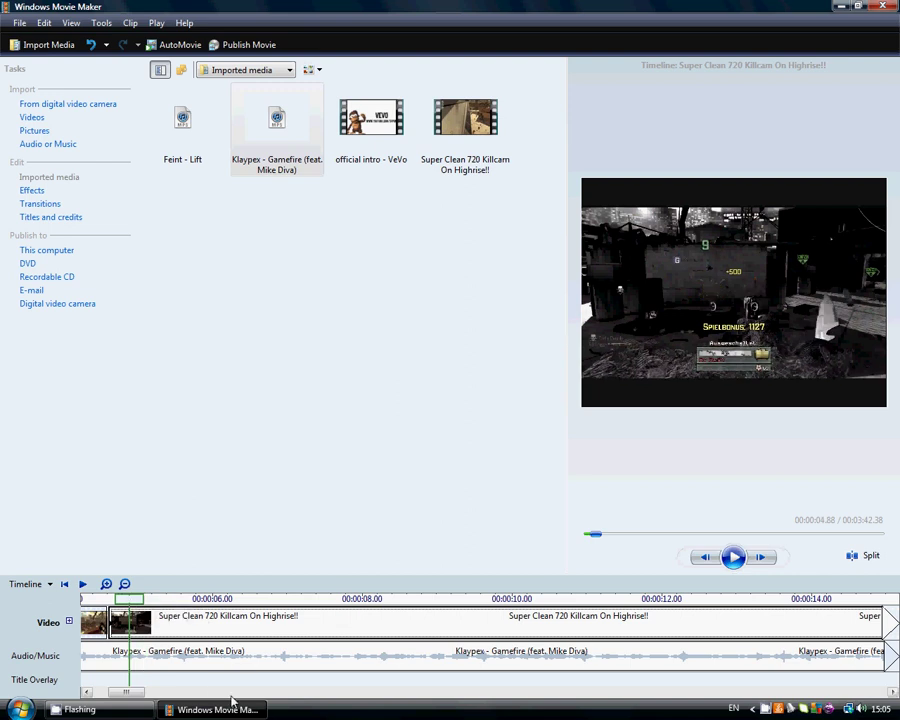
{"action": "left_click", "coordinate": [88, 692]}
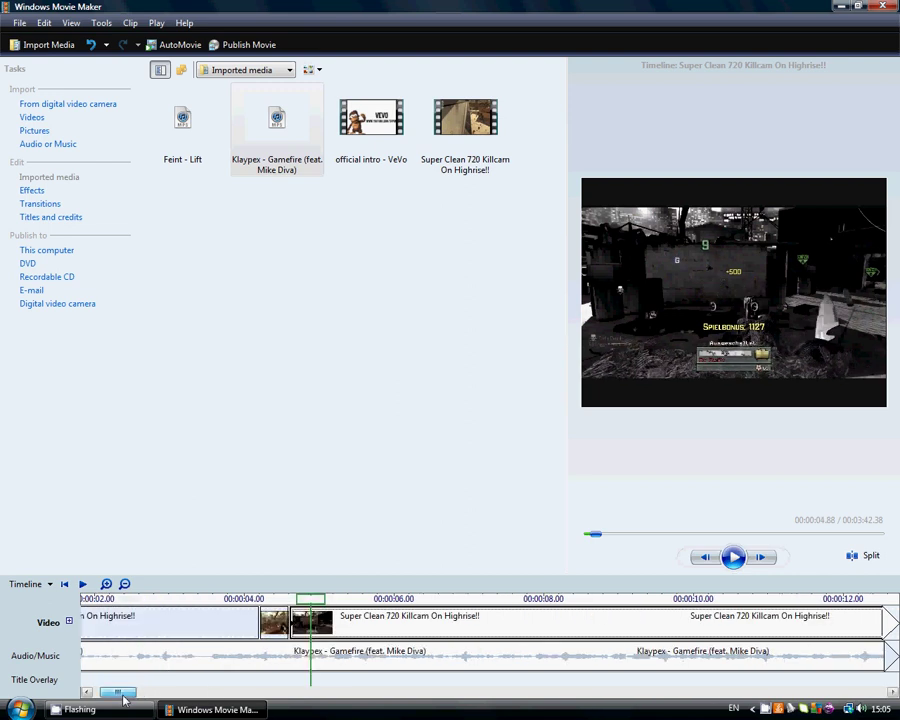
{"action": "left_click", "coordinate": [290, 603]}
{"action": "left_click", "coordinate": [319, 603]}
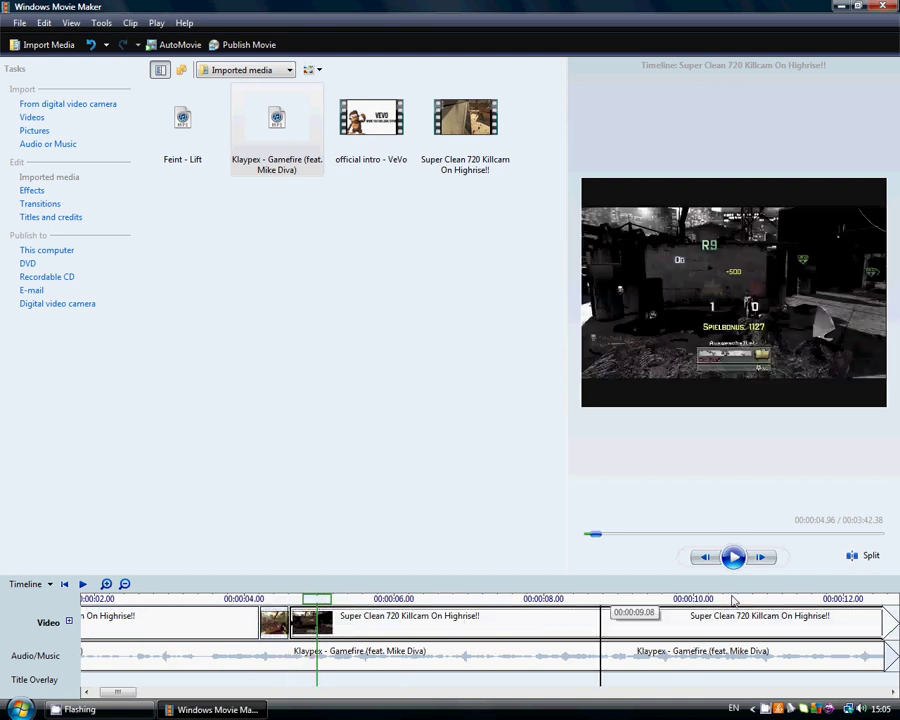
{"action": "left_click", "coordinate": [860, 556]}
{"action": "left_click", "coordinate": [296, 632]}
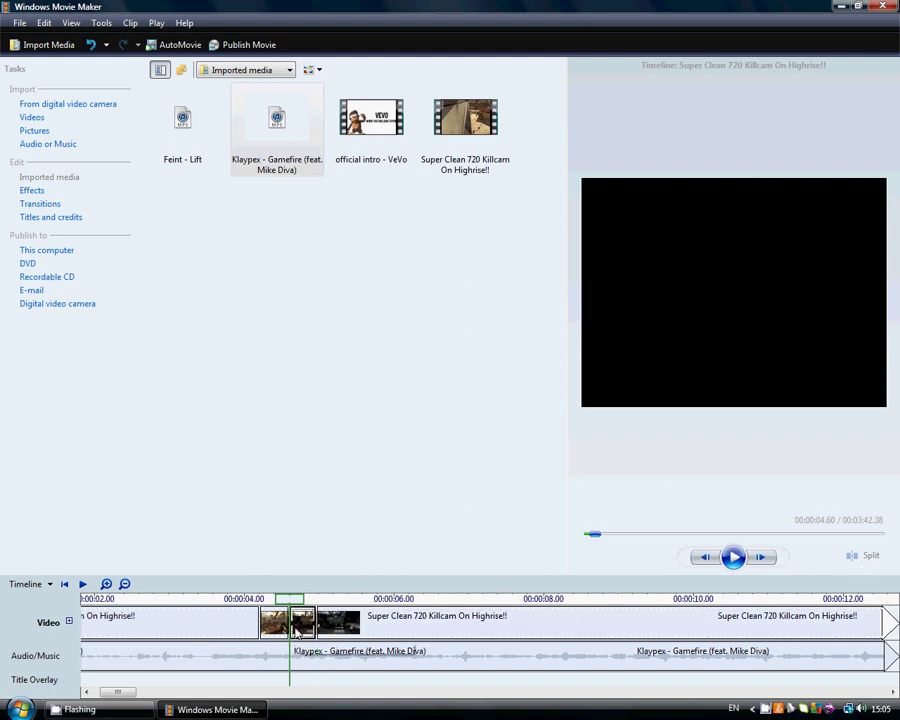
Step: Apply the Slow Down, Half effect twice to the short killcam piece
{"action": "right_click", "coordinate": [298, 632]}
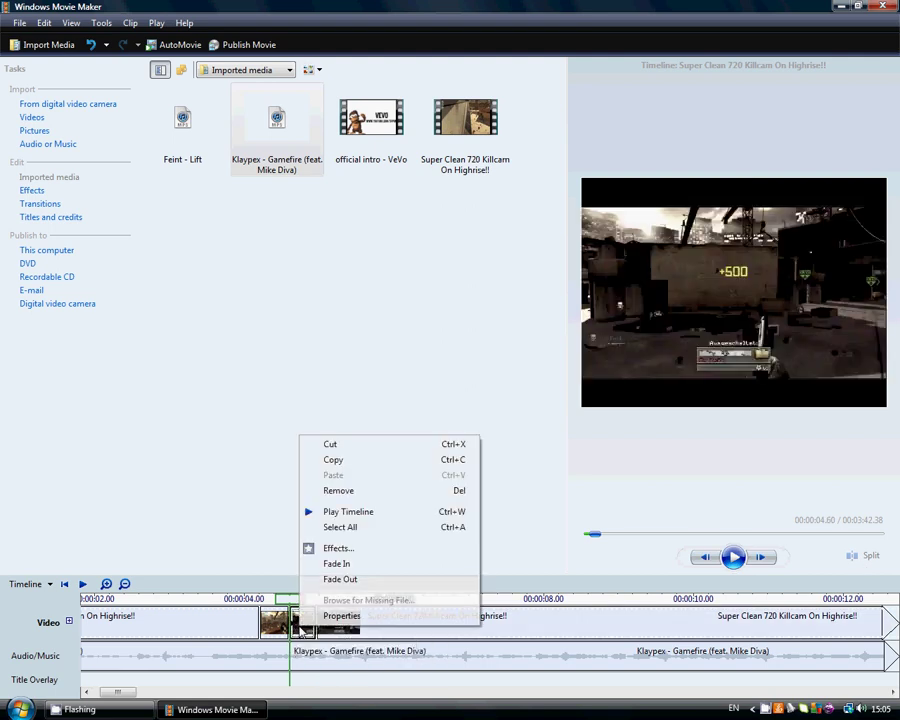
{"action": "left_click", "coordinate": [330, 549]}
{"action": "left_click", "coordinate": [320, 372]}
{"action": "scroll", "coordinate": [290, 376], "scroll_direction": "down", "scroll_amount": 1}
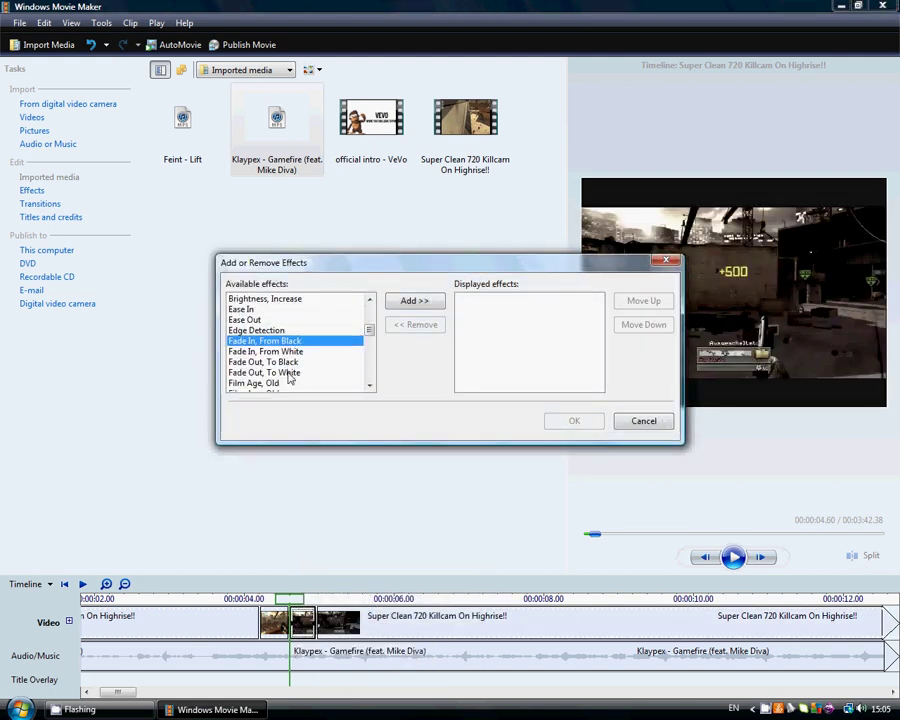
{"action": "scroll", "coordinate": [288, 376], "scroll_direction": "down", "scroll_amount": 8}
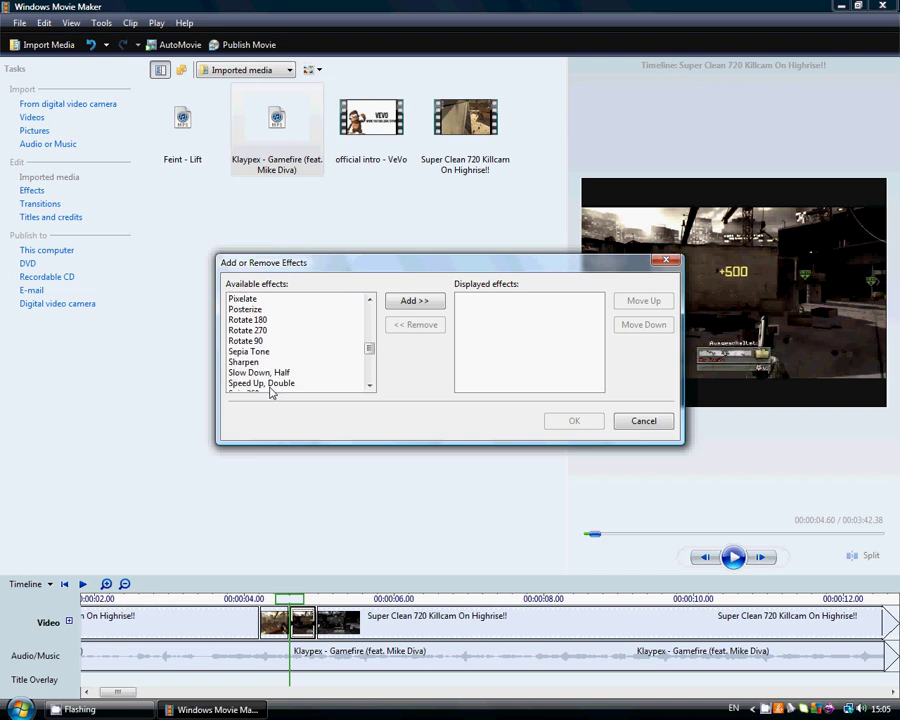
{"action": "left_click", "coordinate": [255, 374]}
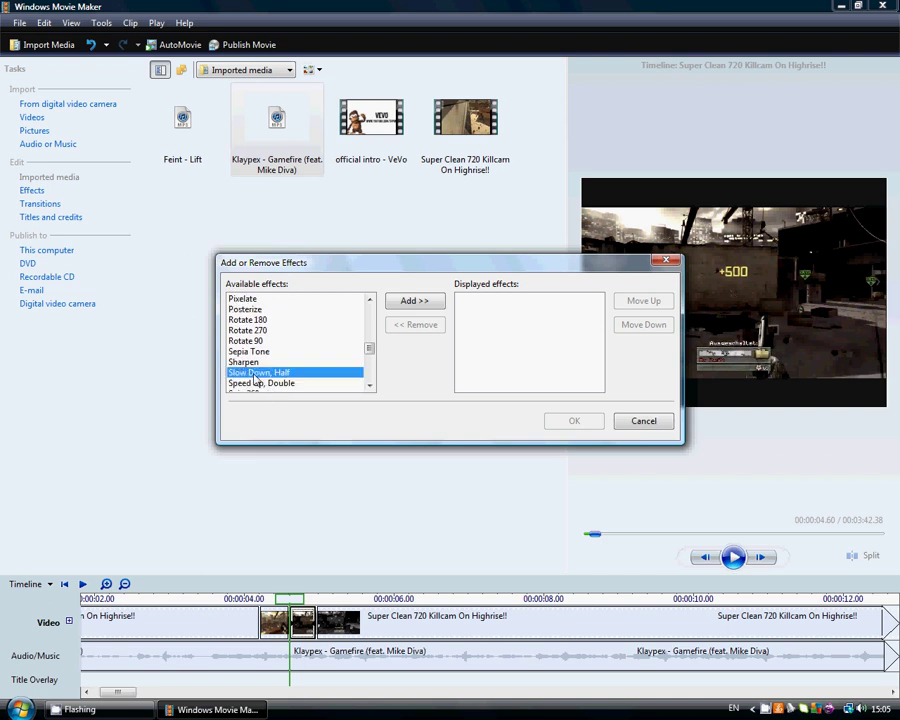
{"action": "double_click", "coordinate": [438, 305]}
{"action": "left_click", "coordinate": [572, 420]}
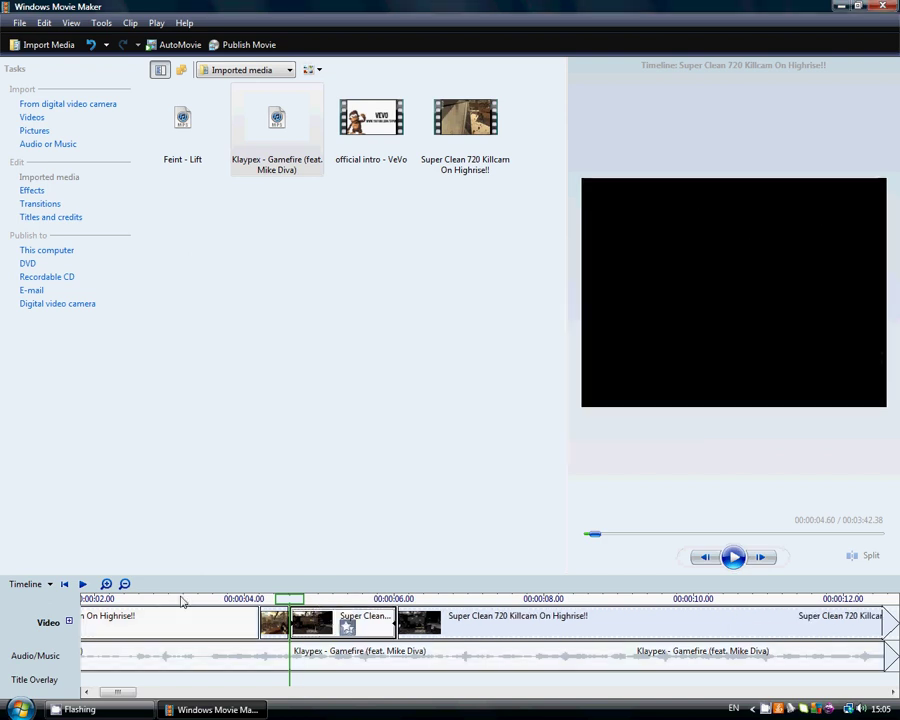
{"action": "left_click", "coordinate": [166, 598]}
{"action": "left_click", "coordinate": [735, 557]}
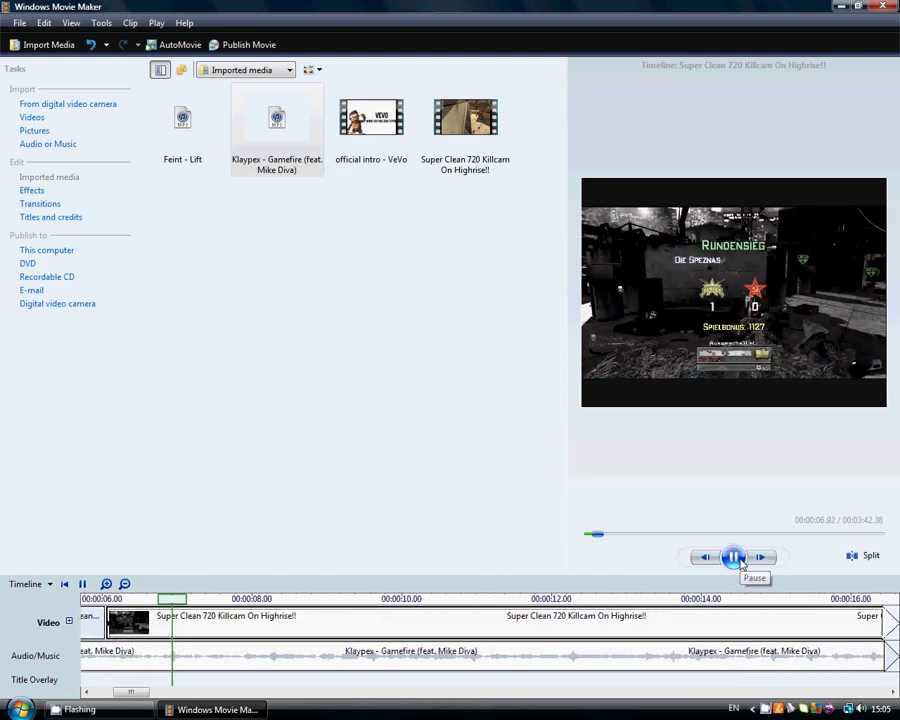
{"action": "left_click", "coordinate": [739, 560]}
{"action": "mouse_move", "coordinate": [128, 692]}
{"action": "left_mouse_down"}
{"action": "mouse_move", "coordinate": [108, 693]}
{"action": "mouse_move", "coordinate": [124, 694]}
{"action": "mouse_move", "coordinate": [116, 700]}
{"action": "left_mouse_up"}
{"action": "left_click", "coordinate": [286, 628]}
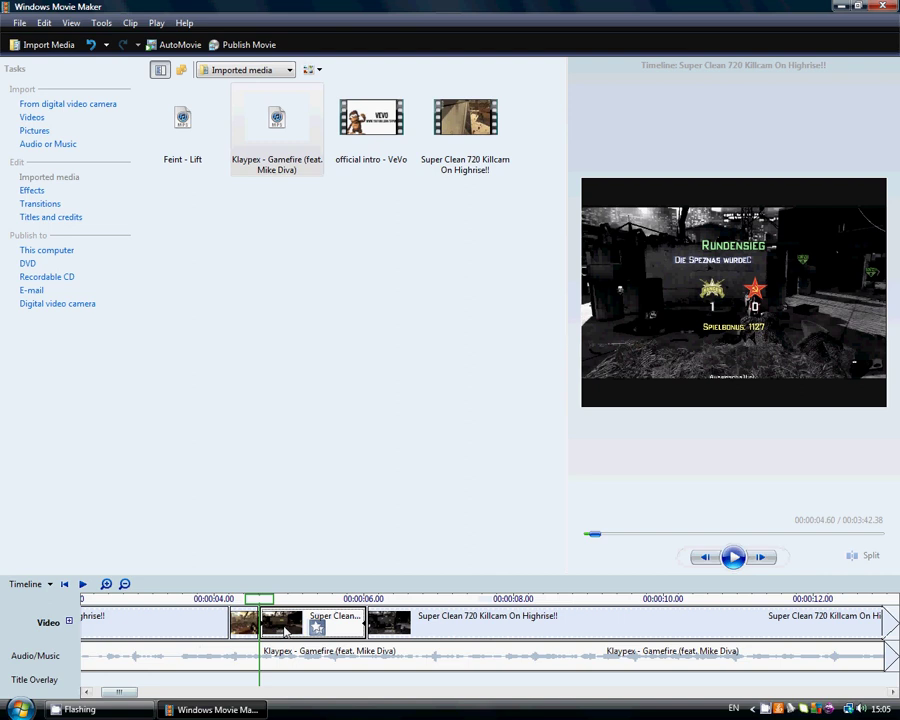
Step: Split the slowed piece at 5.00 and 5.20 seconds, advance to 5.68, and select the first tiny piece
{"action": "left_click", "coordinate": [768, 560]}
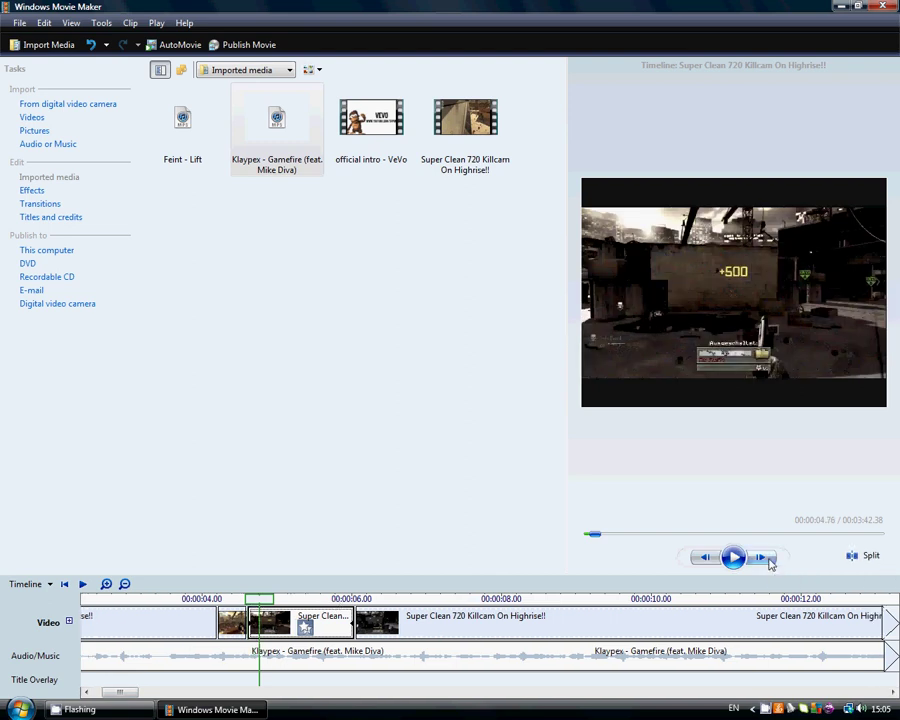
{"action": "left_click", "coordinate": [760, 558]}
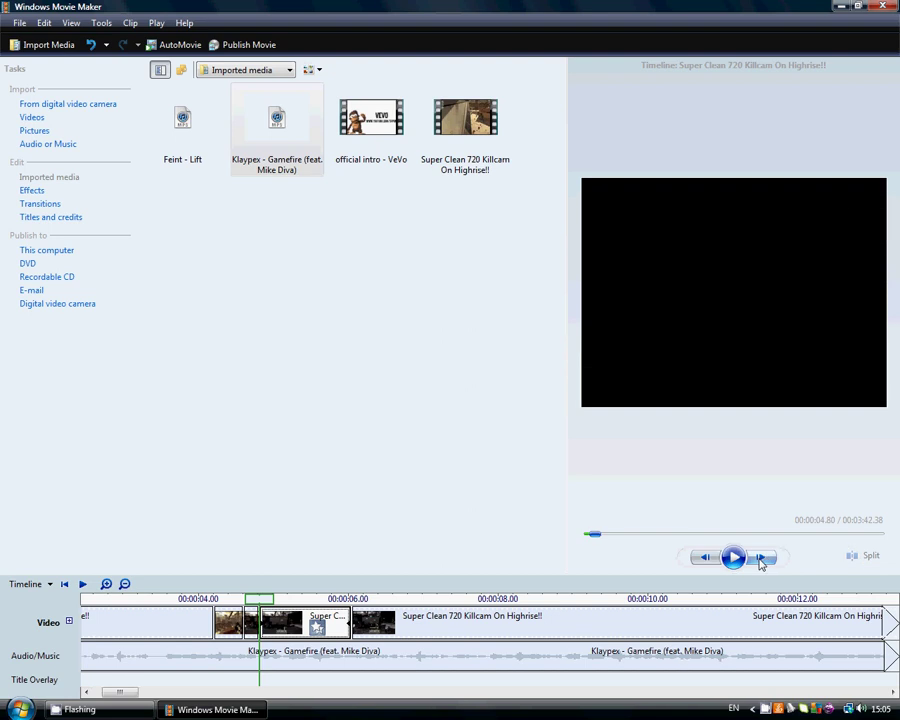
{"action": "left_click", "coordinate": [869, 557]}
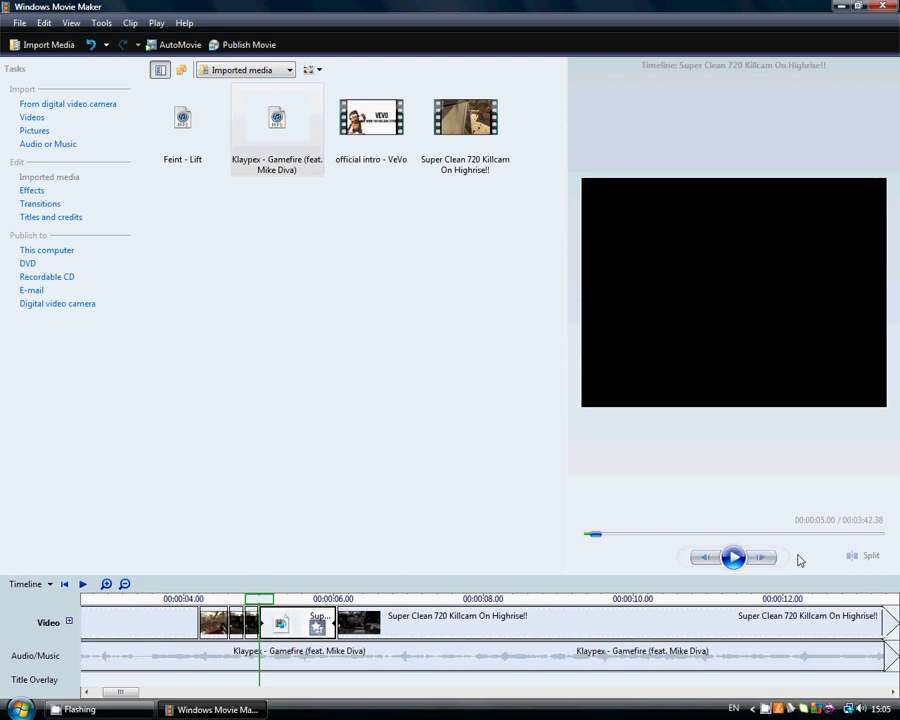
{"action": "left_click", "coordinate": [768, 560]}
{"action": "left_click", "coordinate": [856, 557]}
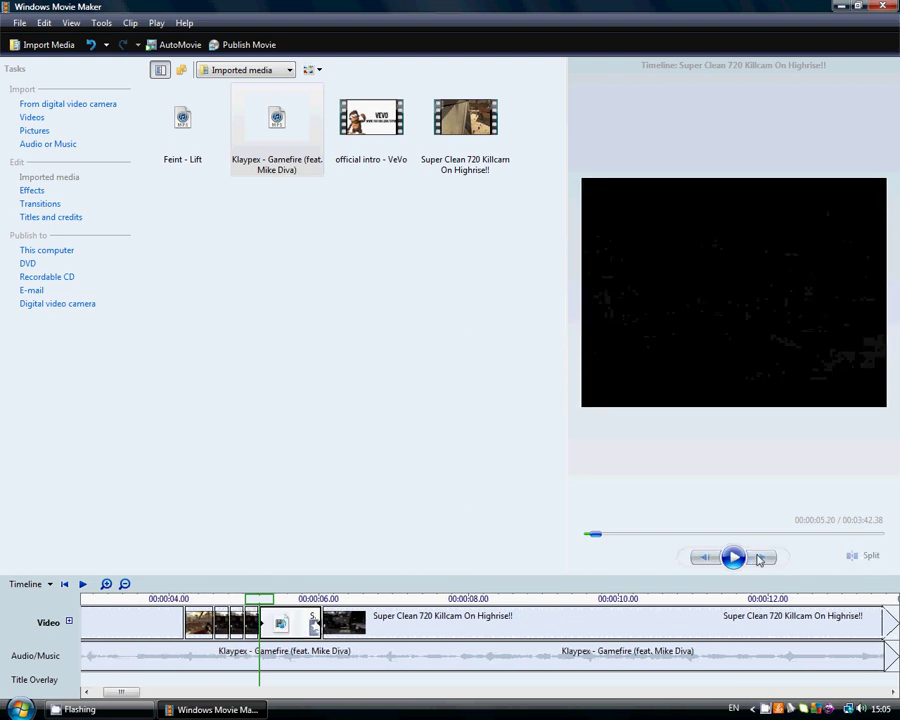
{"action": "left_click", "coordinate": [762, 558]}
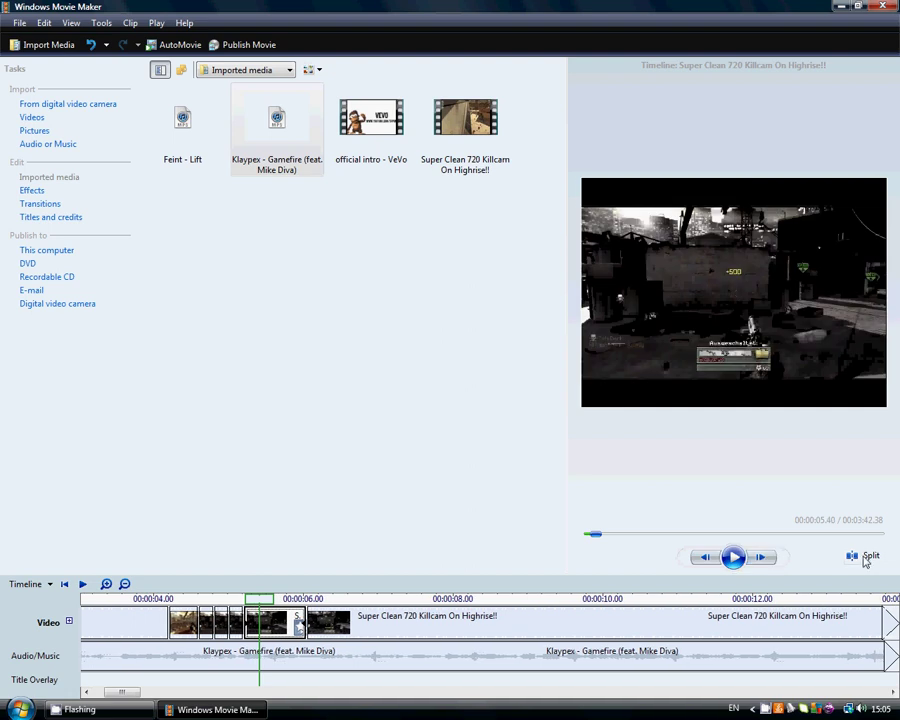
{"action": "left_click", "coordinate": [766, 558]}
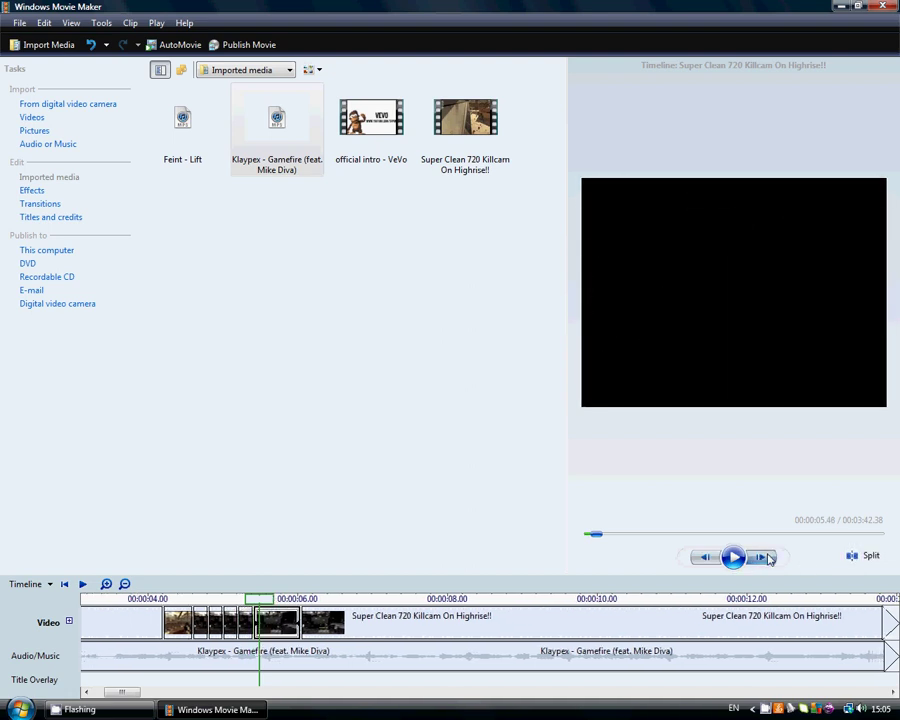
{"action": "left_click", "coordinate": [768, 558]}
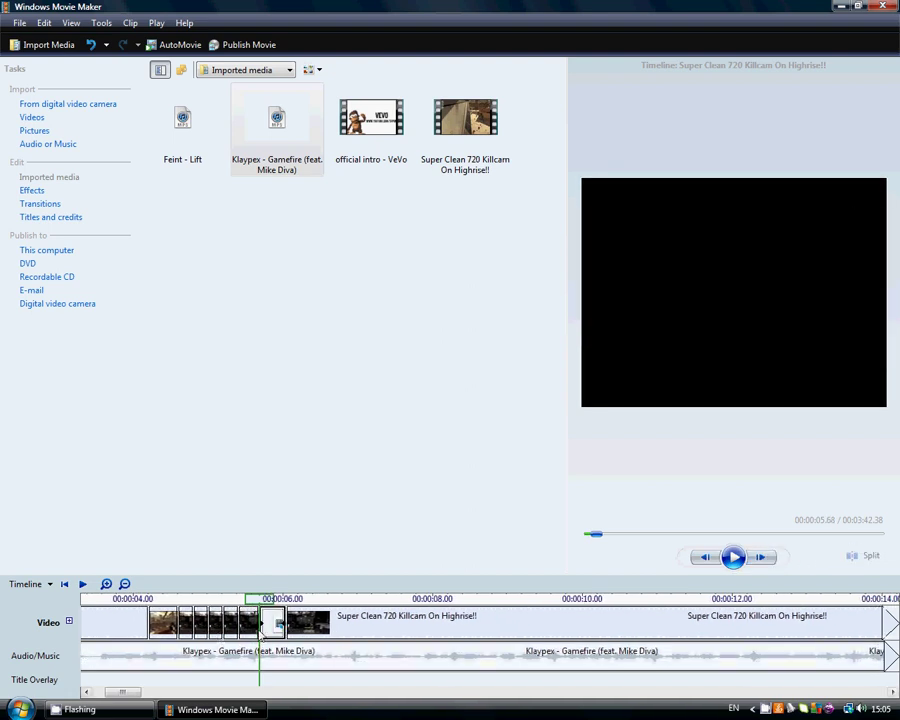
{"action": "left_click", "coordinate": [184, 625]}
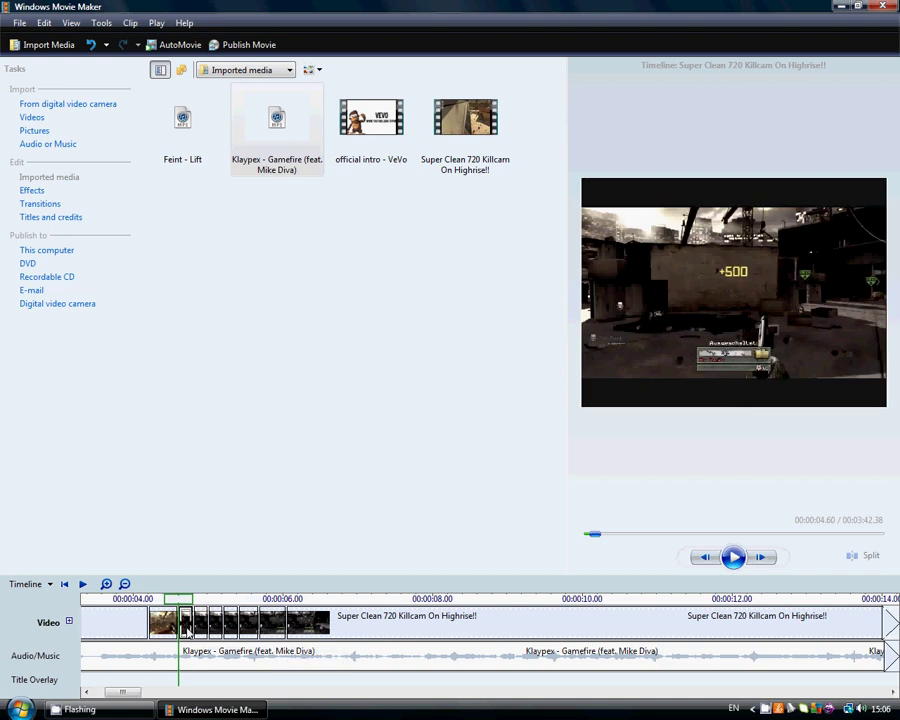
Step: Add Hue, Cycles Entire Color Spectrum and 3D Ripple to the 0.20-second piece at 4.60 s
{"action": "right_click", "coordinate": [186, 629]}
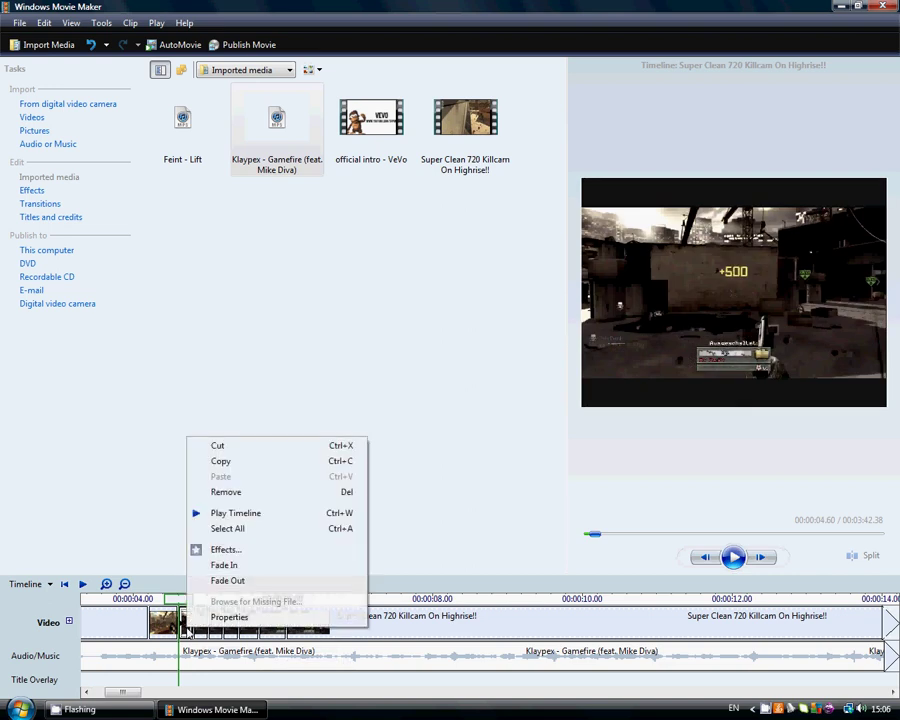
{"action": "left_click", "coordinate": [241, 551]}
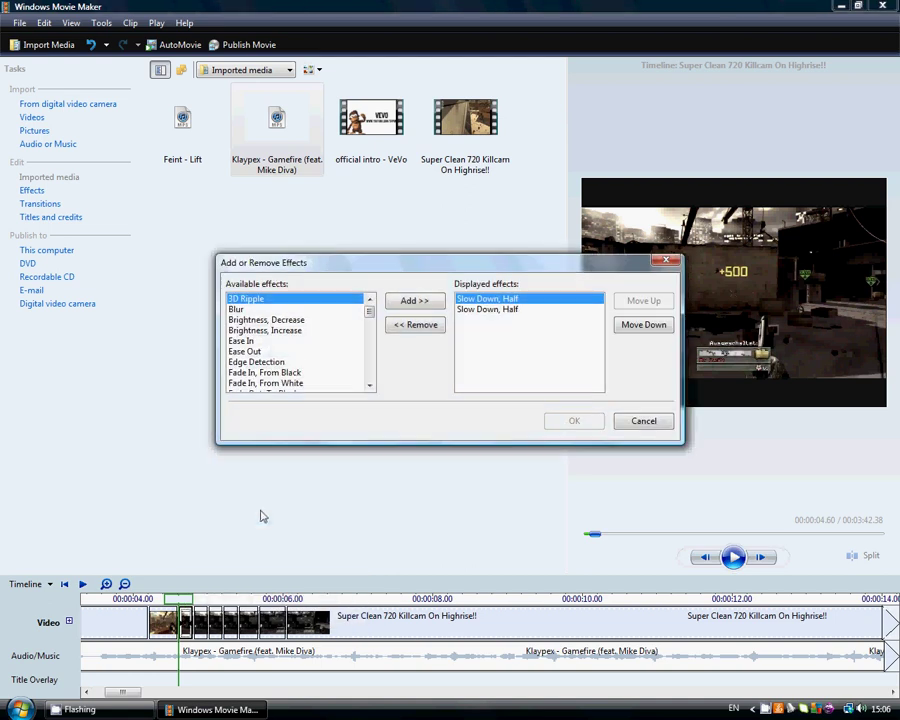
{"action": "scroll", "coordinate": [295, 370], "scroll_direction": "down", "scroll_amount": 3}
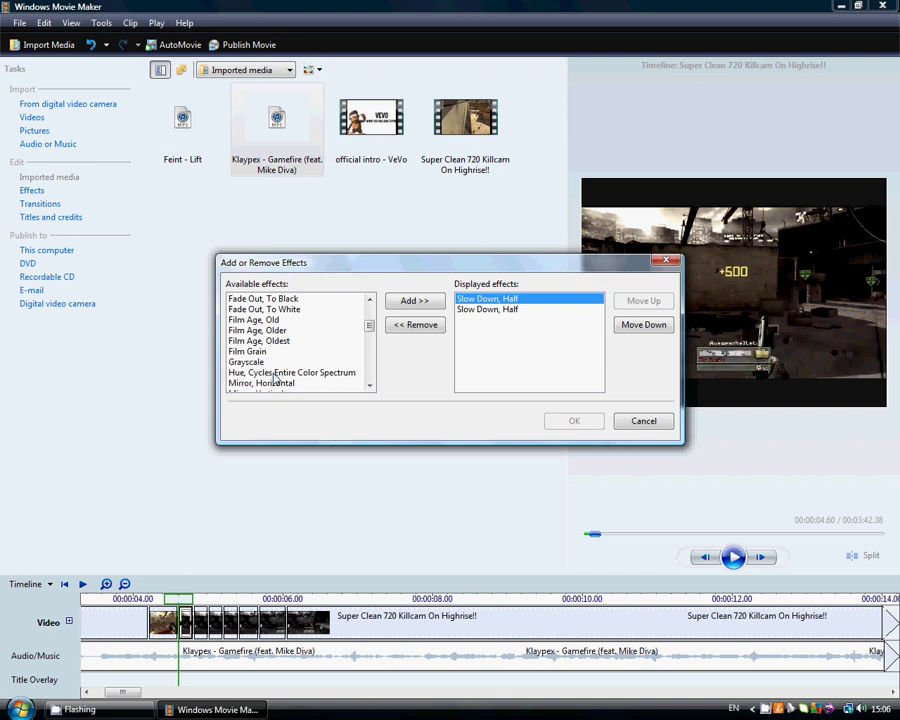
{"action": "left_click", "coordinate": [268, 373]}
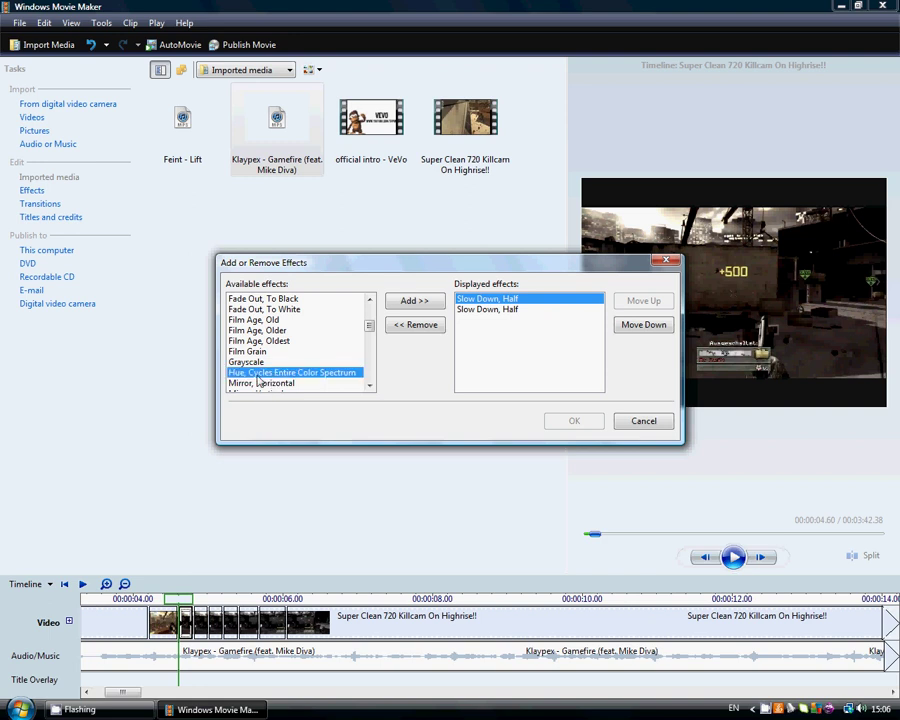
{"action": "left_click", "coordinate": [416, 302]}
{"action": "left_click_drag", "start_coordinate": [368, 325], "coordinate": [368, 316]}
{"action": "left_click", "coordinate": [271, 300]}
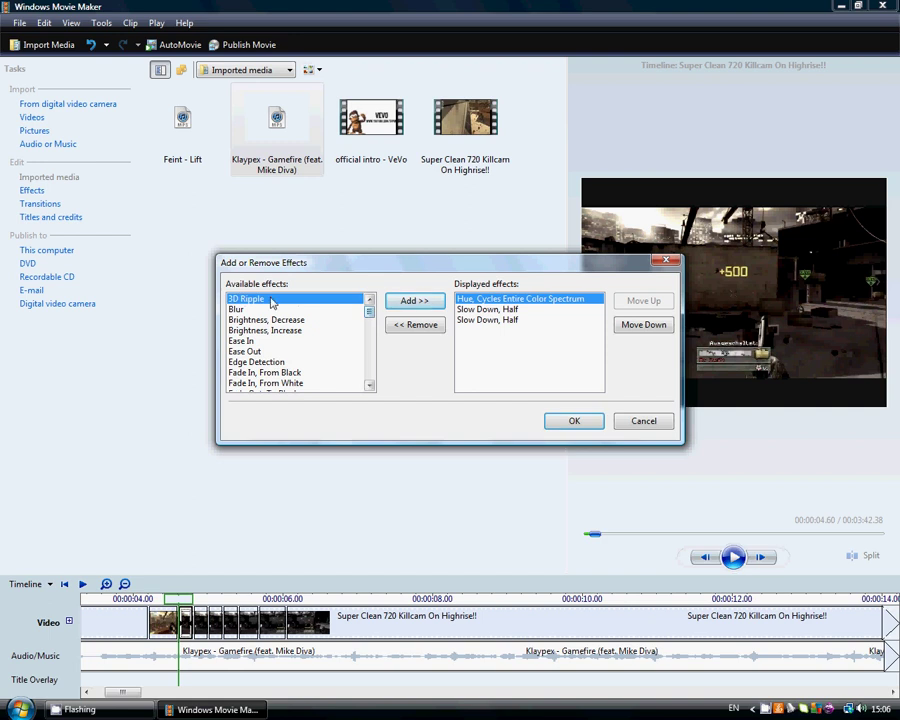
{"action": "left_click", "coordinate": [416, 301]}
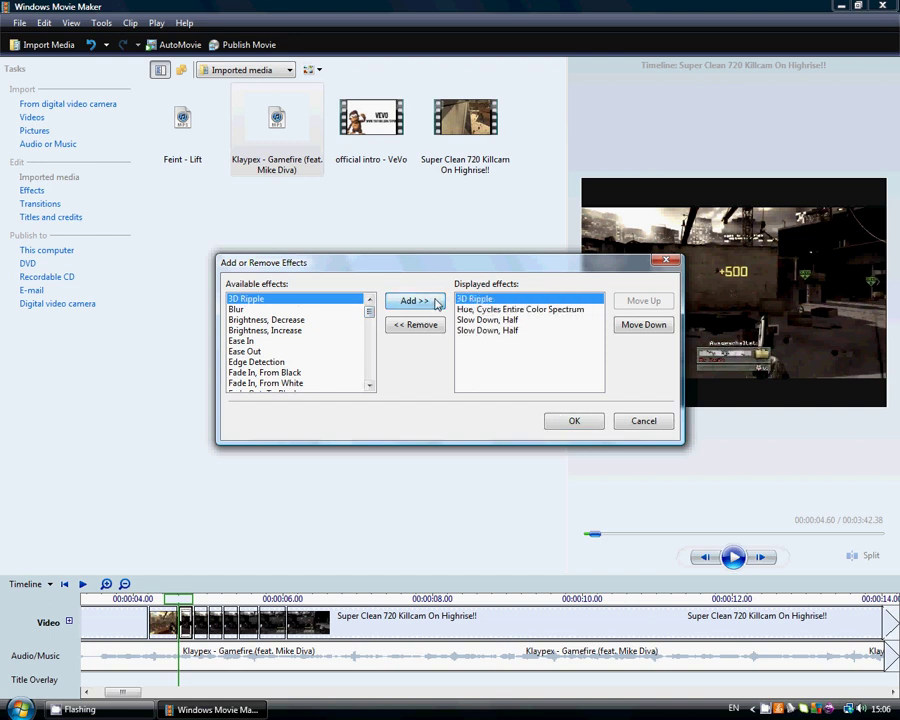
{"action": "left_click", "coordinate": [591, 424]}
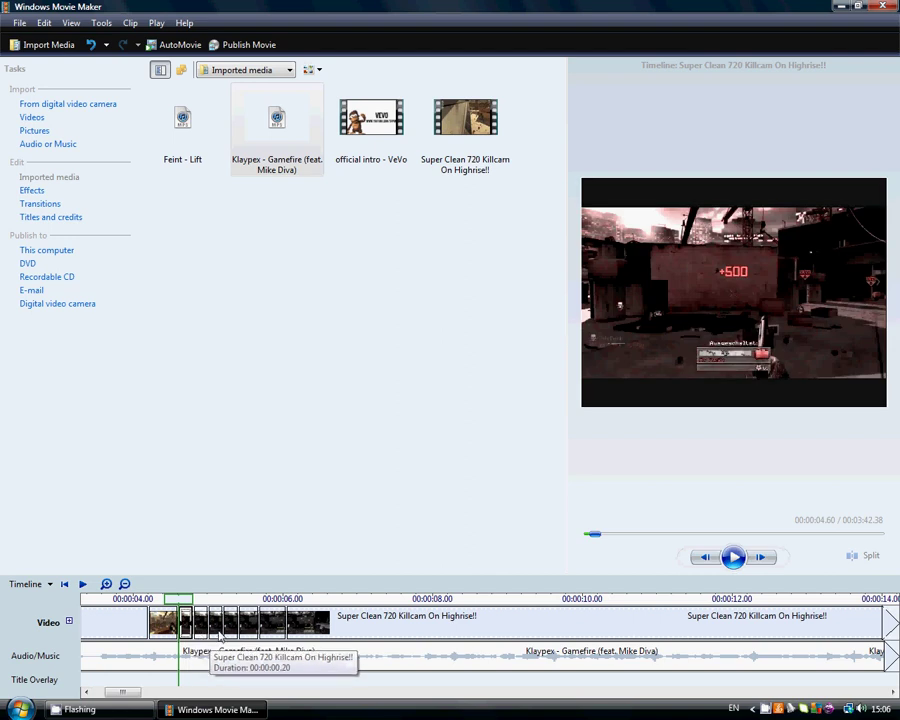
Step: Add 3D Ripple and Hue, Cycles Entire Color Spectrum effects to the first short slowed clip
{"action": "left_click", "coordinate": [208, 622]}
{"action": "right_click", "coordinate": [210, 614]}
{"action": "left_click", "coordinate": [255, 551]}
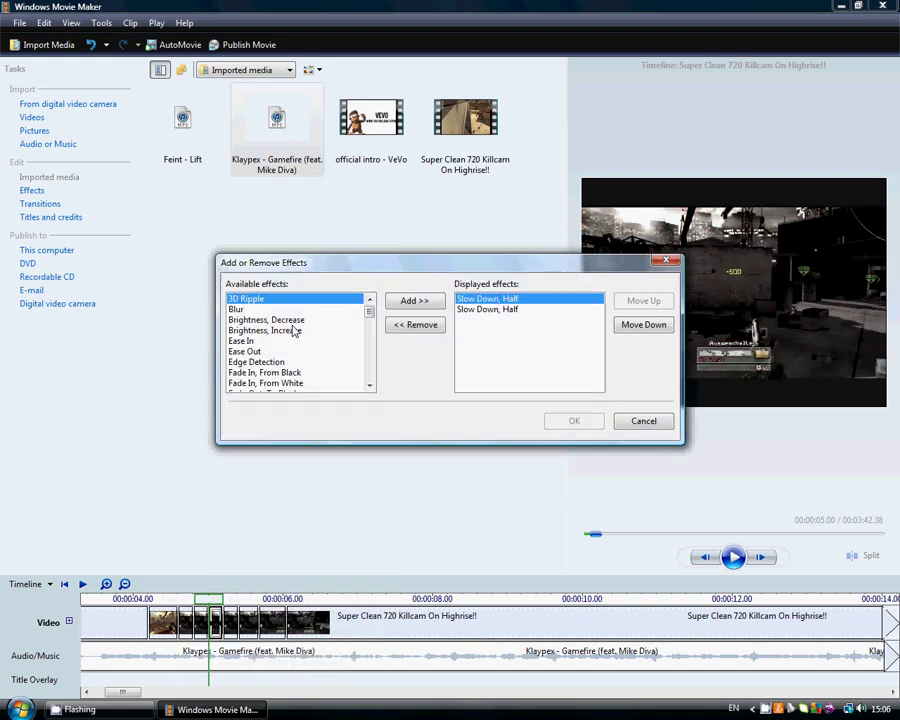
{"action": "left_click", "coordinate": [390, 302]}
{"action": "left_click", "coordinate": [265, 383]}
{"action": "scroll", "coordinate": [265, 387], "scroll_direction": "down", "scroll_amount": 3}
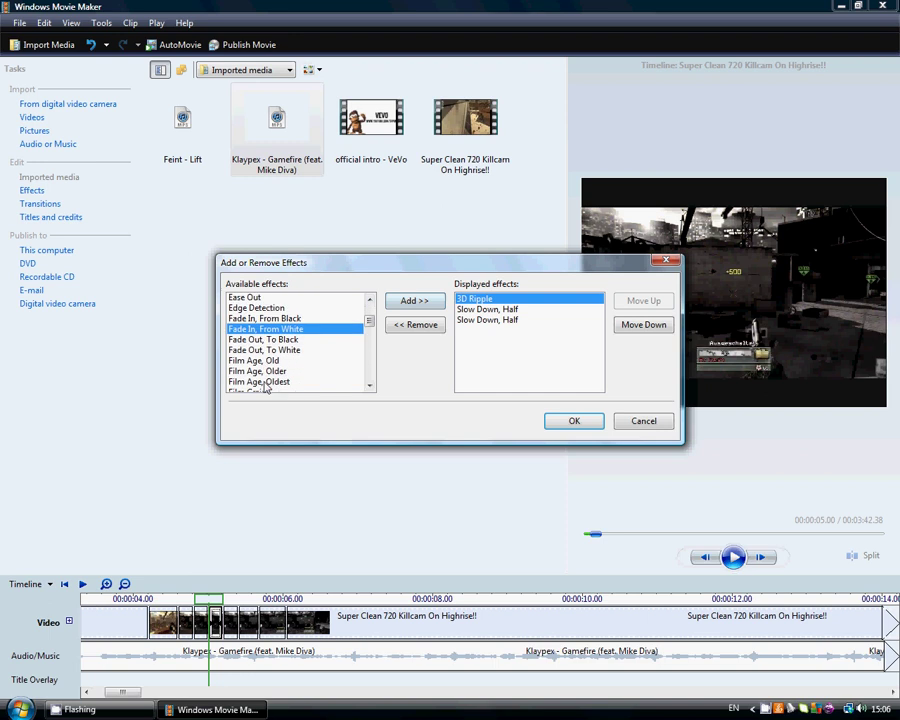
{"action": "left_click", "coordinate": [265, 372]}
{"action": "left_click", "coordinate": [414, 300]}
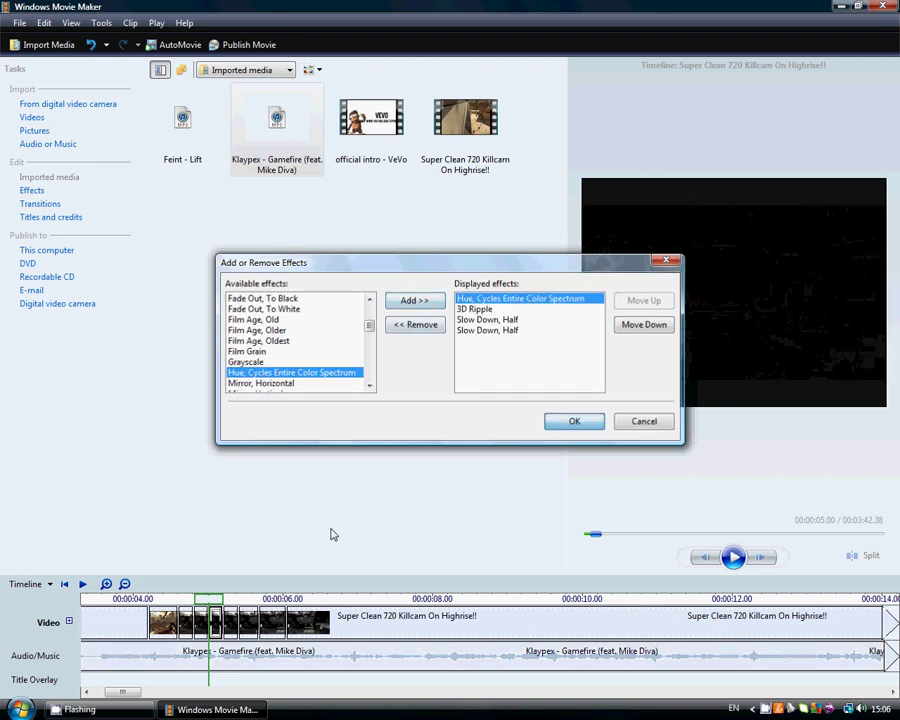
{"action": "key", "text": "Return"}
Step: Give the next short clip at 00:00:05.40 the same 3D Ripple and Hue effects
{"action": "left_click", "coordinate": [238, 628]}
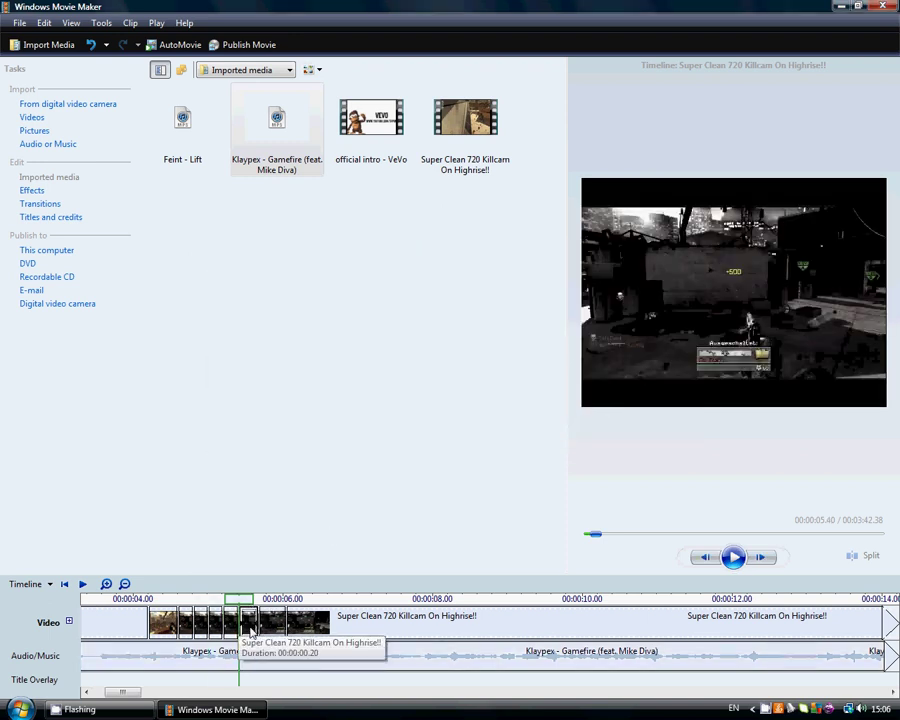
{"action": "right_click", "coordinate": [243, 628]}
{"action": "left_click", "coordinate": [285, 547]}
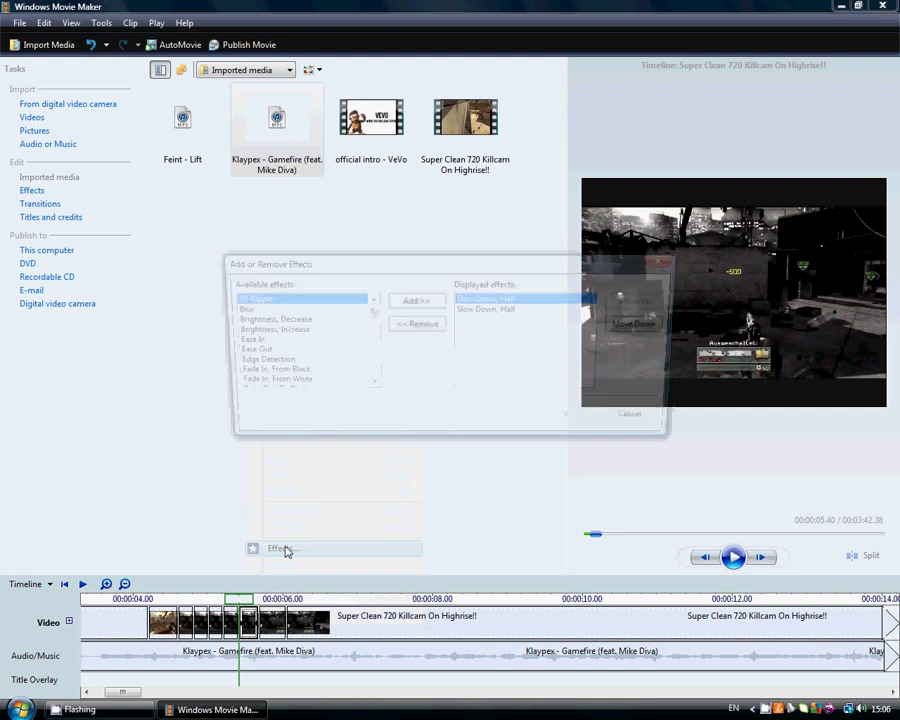
{"action": "left_click", "coordinate": [414, 300]}
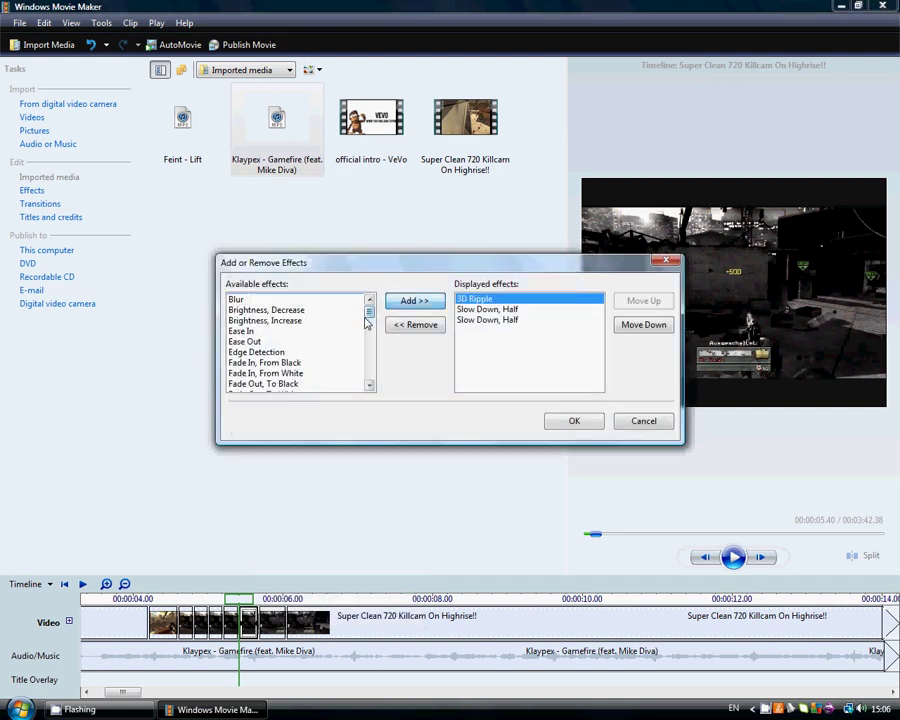
{"action": "scroll", "coordinate": [367, 320], "scroll_direction": "down", "scroll_amount": 1}
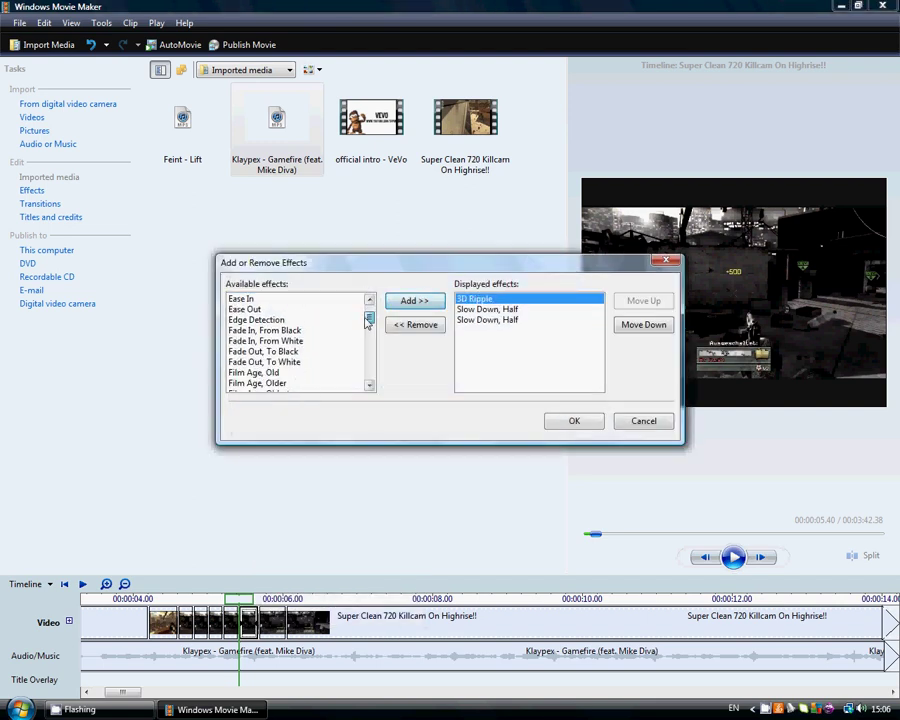
{"action": "left_click", "coordinate": [277, 383]}
{"action": "scroll", "coordinate": [272, 375], "scroll_direction": "down", "scroll_amount": 2}
{"action": "left_click", "coordinate": [264, 362]}
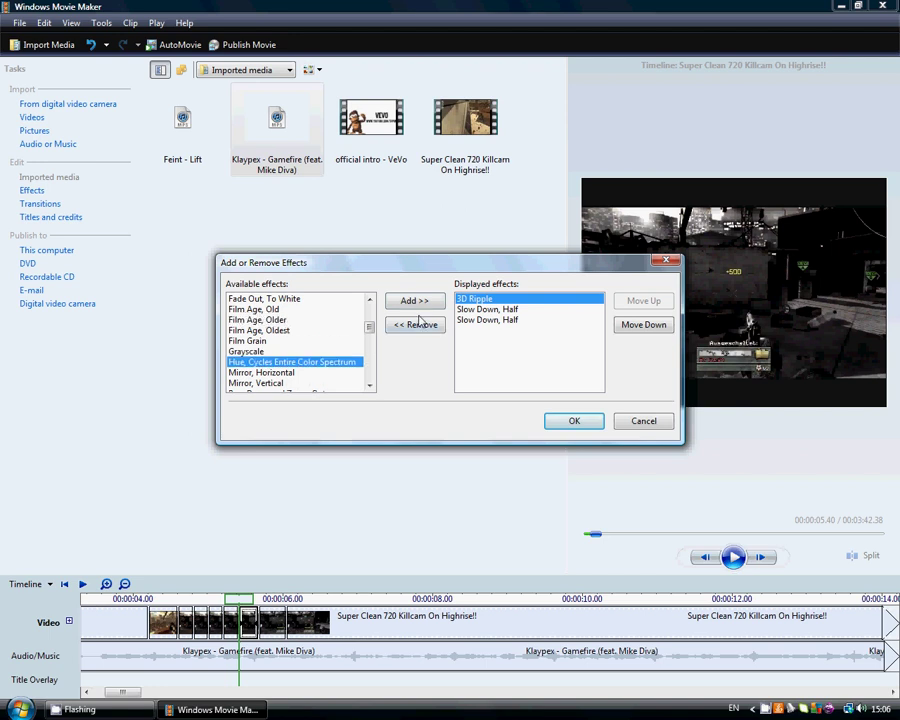
{"action": "left_click", "coordinate": [414, 300]}
{"action": "left_click", "coordinate": [564, 421]}
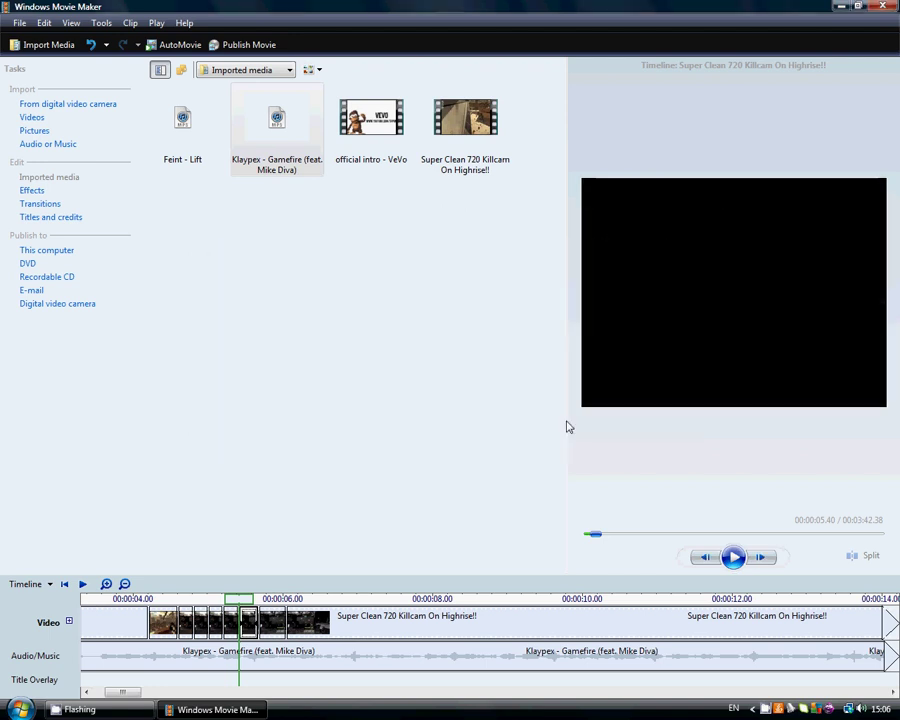
{"action": "left_click", "coordinate": [92, 598]}
{"action": "left_click", "coordinate": [733, 557]}
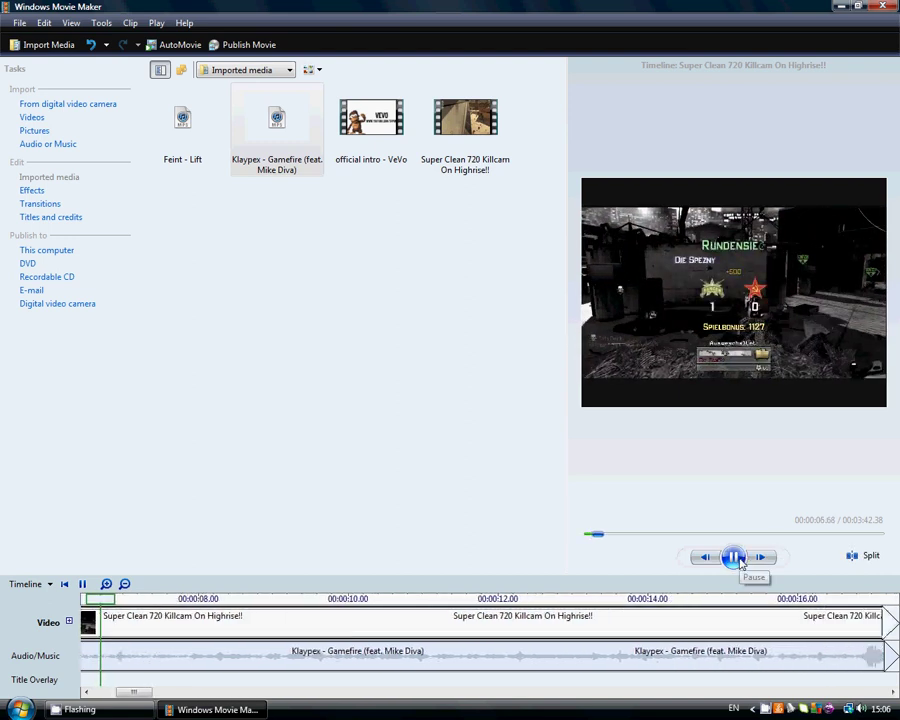
{"action": "left_click", "coordinate": [733, 557]}
{"action": "left_click_drag", "start_coordinate": [138, 691], "coordinate": [127, 698]}
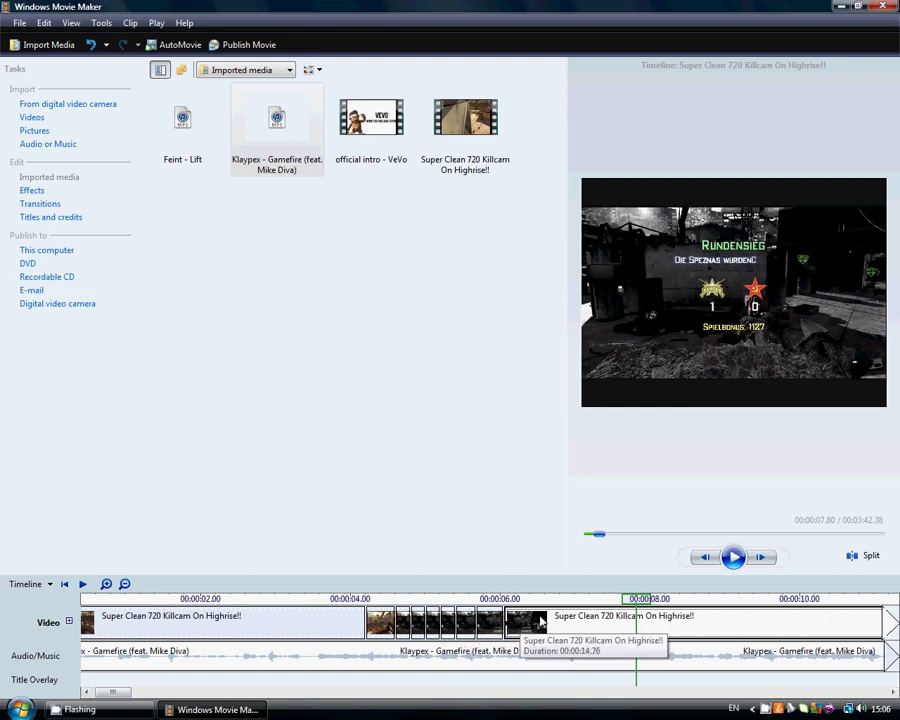
{"action": "mouse_move", "coordinate": [452, 624]}
{"action": "left_mouse_down"}
{"action": "mouse_move", "coordinate": [470, 610]}
{"action": "mouse_move", "coordinate": [417, 602]}
{"action": "mouse_move", "coordinate": [448, 606]}
{"action": "left_mouse_up"}
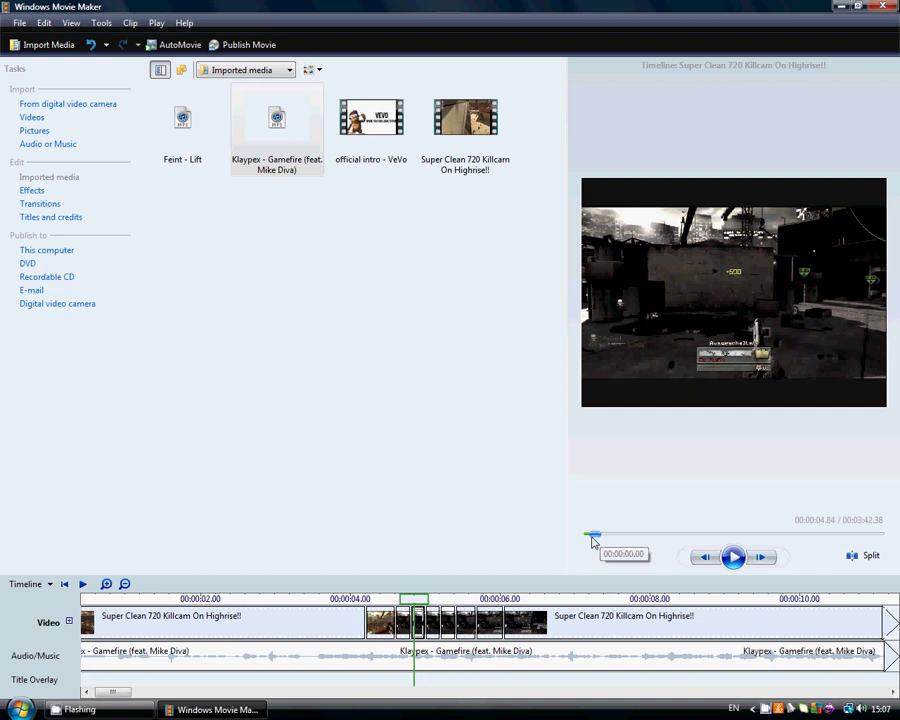
{"action": "left_click_drag", "start_coordinate": [593, 539], "coordinate": [587, 540]}
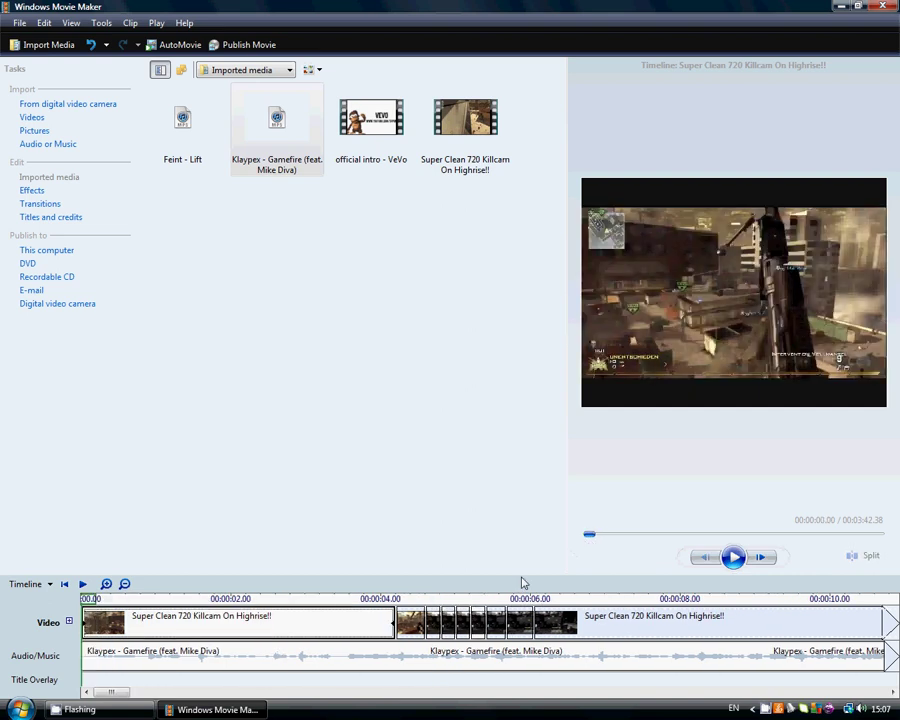
{"action": "left_click_drag", "start_coordinate": [410, 620], "coordinate": [578, 585]}
{"action": "left_click_drag", "start_coordinate": [594, 539], "coordinate": [587, 540]}
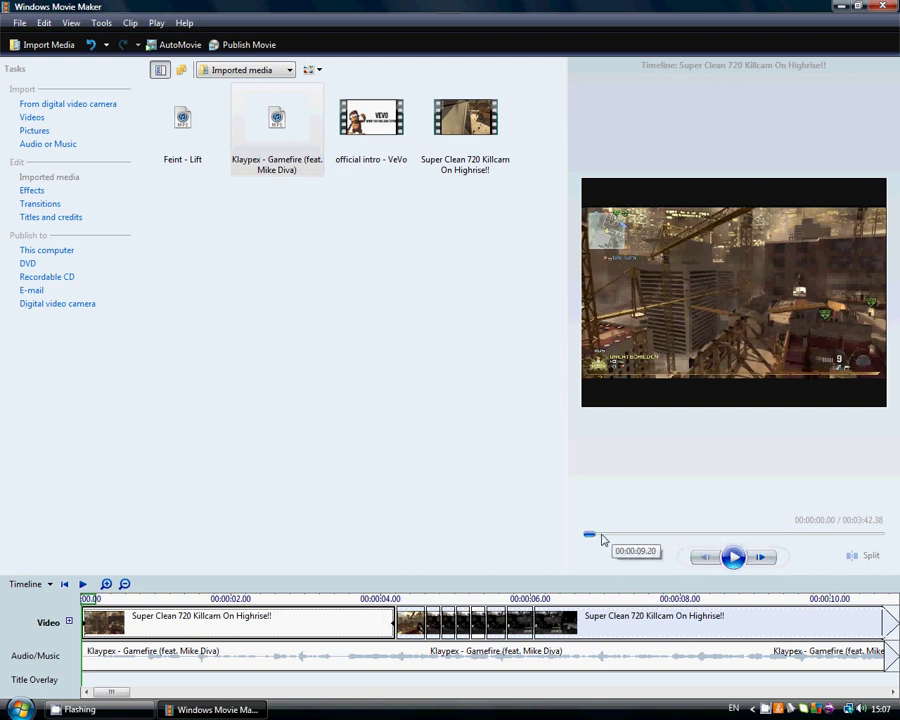
{"action": "left_click_drag", "start_coordinate": [593, 539], "coordinate": [613, 533]}
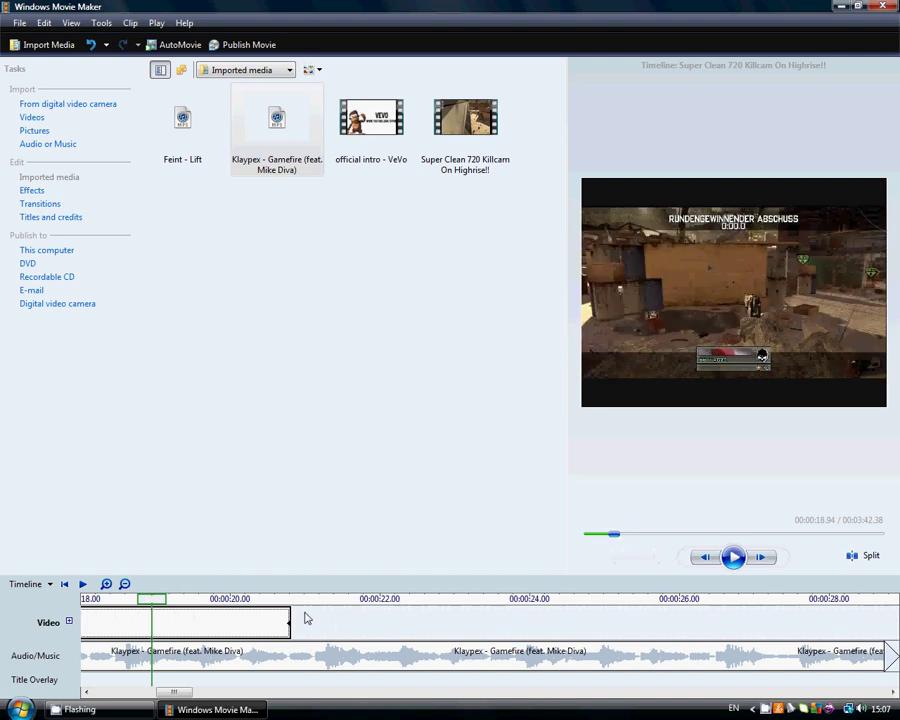
Step: Split the Gamefire music at 00:00:20.76 and delete the trailing part past the video's end
{"action": "left_click", "coordinate": [293, 600]}
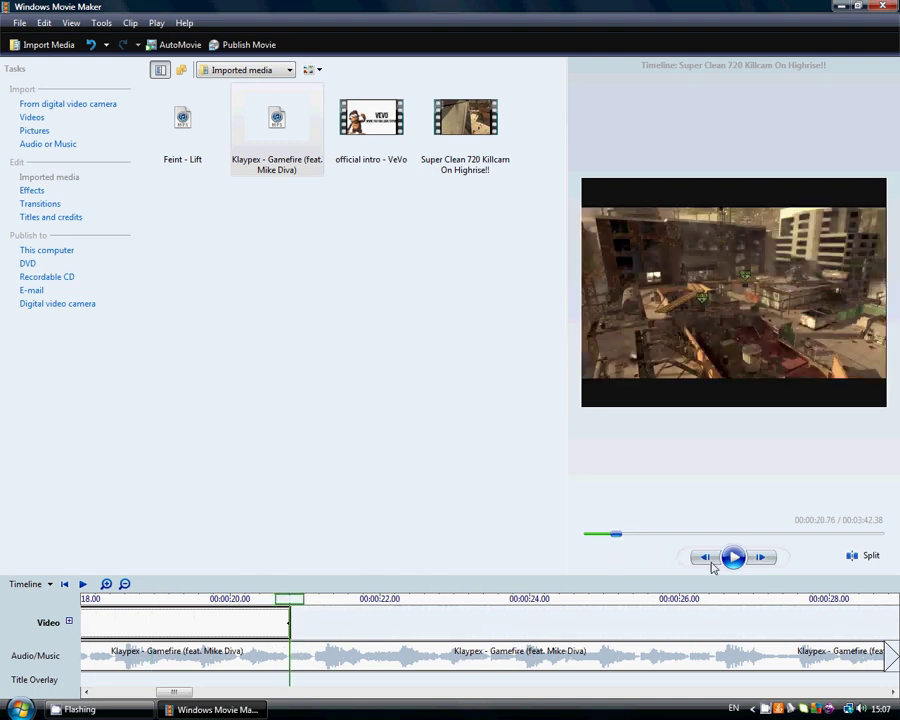
{"action": "left_click", "coordinate": [868, 558]}
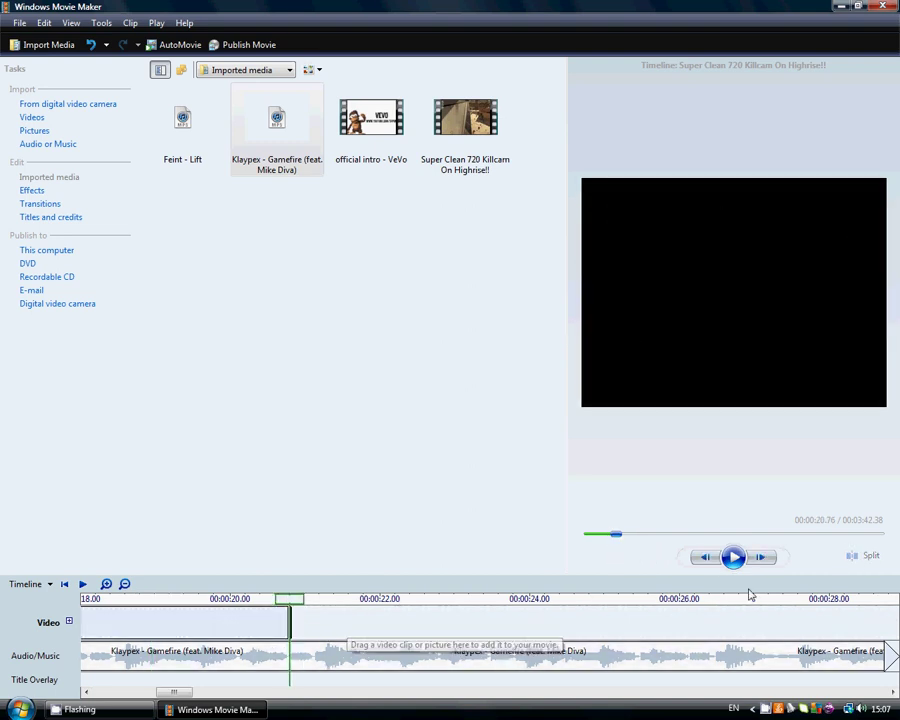
{"action": "key", "text": "ctrl+z"}
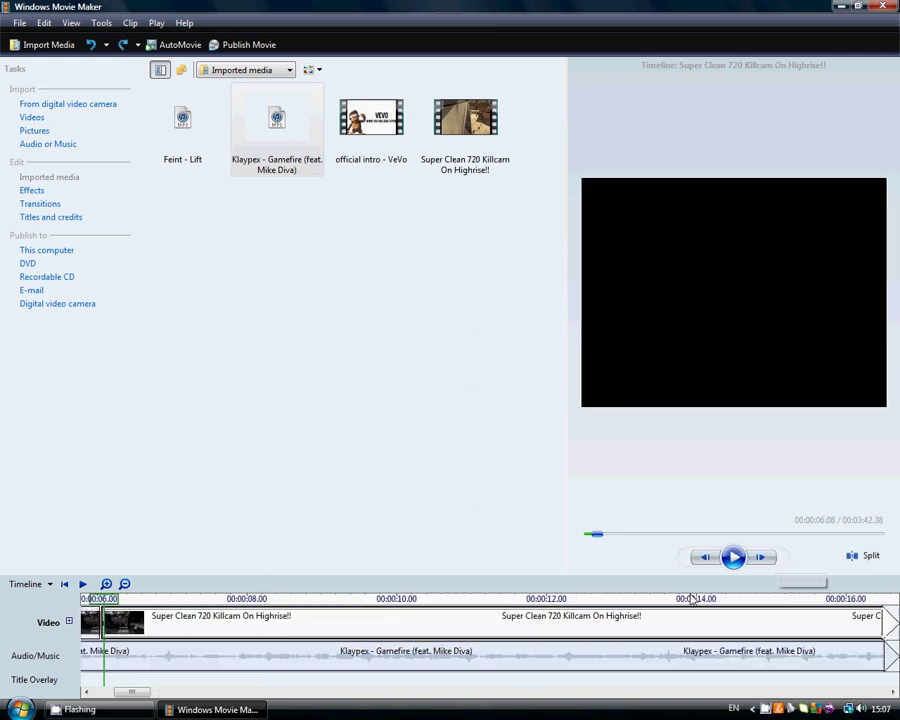
{"action": "left_click_drag", "start_coordinate": [140, 692], "coordinate": [176, 626]}
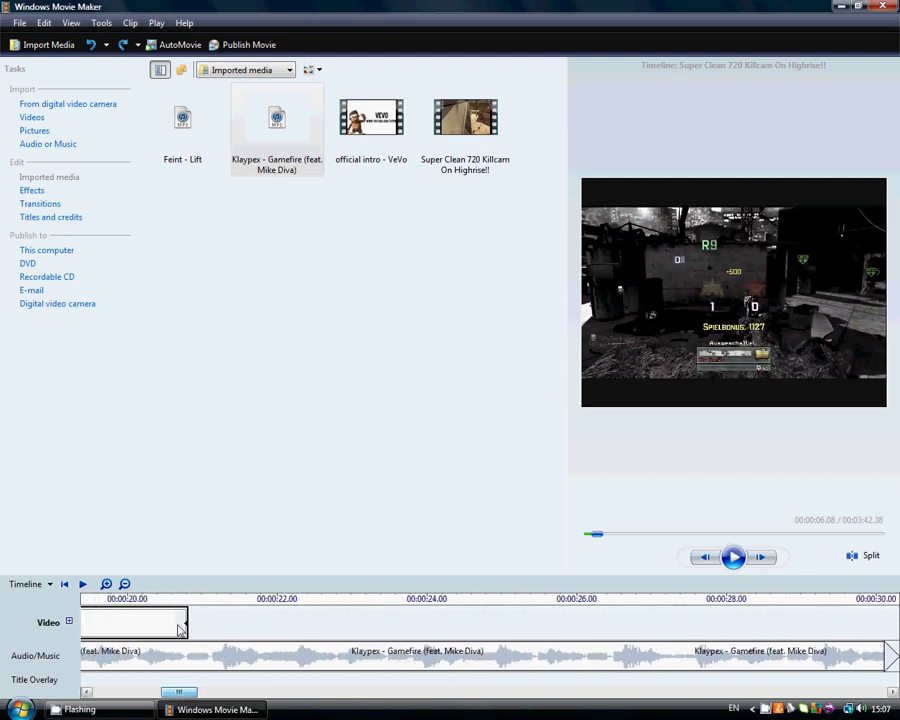
{"action": "left_click", "coordinate": [158, 650]}
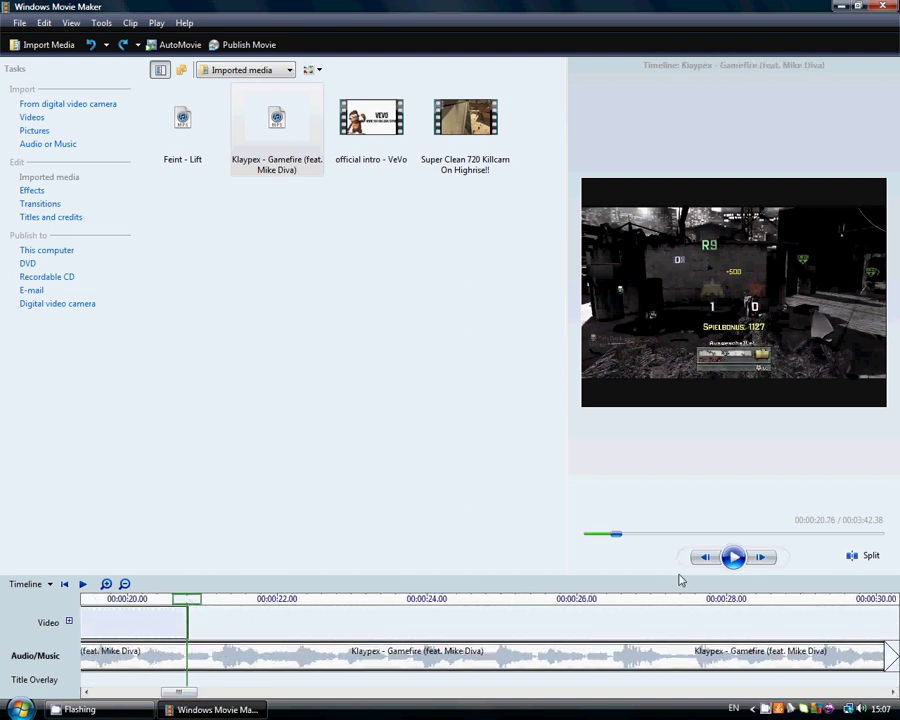
{"action": "left_click", "coordinate": [868, 556]}
{"action": "scroll", "coordinate": [362, 648], "scroll_direction": "up", "scroll_amount": 2}
{"action": "left_click", "coordinate": [548, 660]}
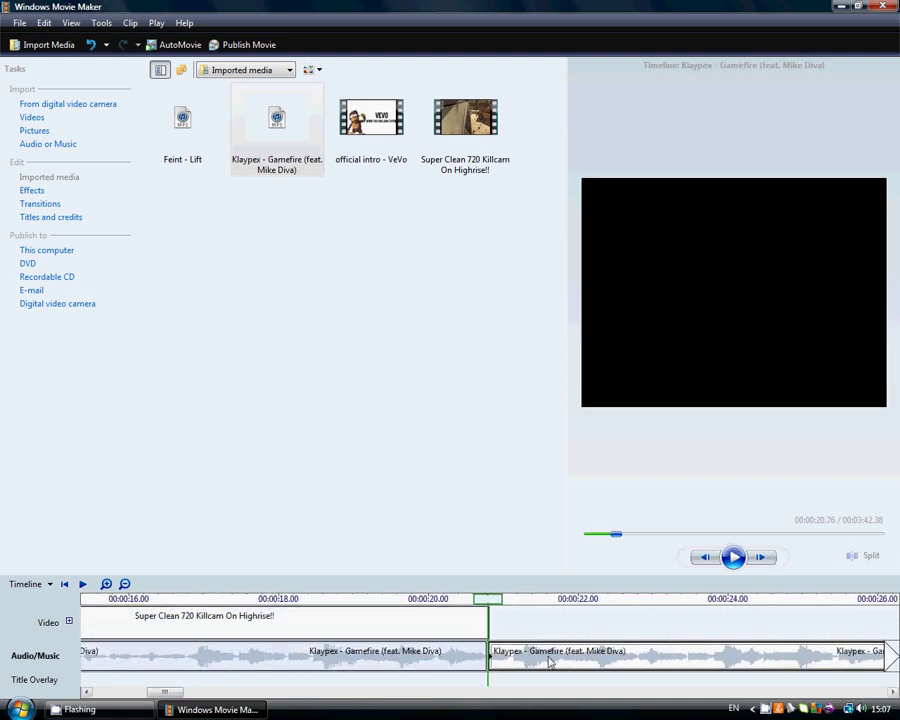
{"action": "key", "text": "Delete"}
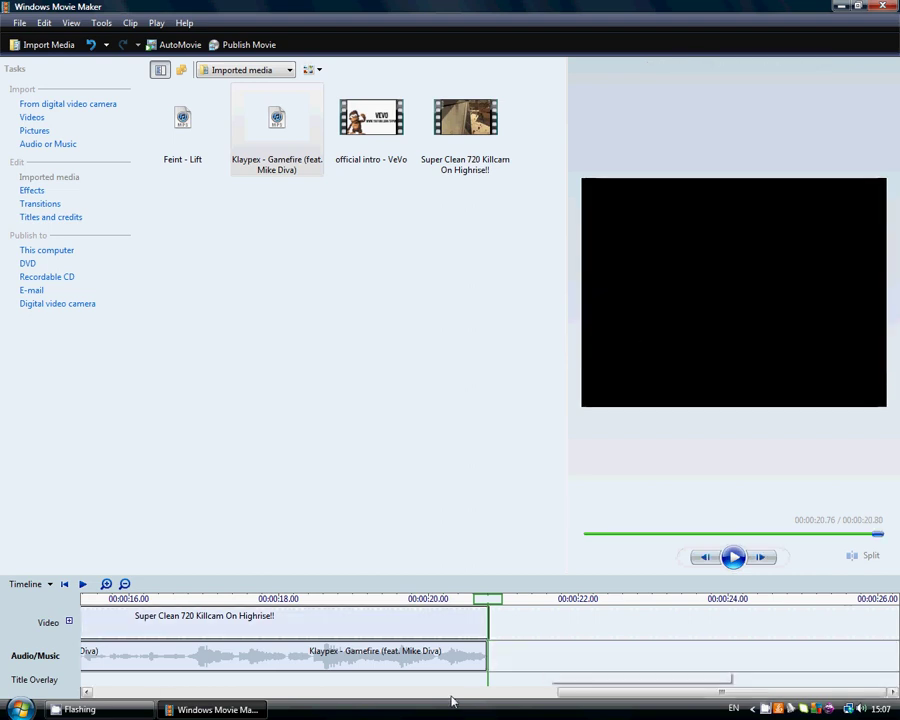
{"action": "left_click_drag", "start_coordinate": [640, 700], "coordinate": [257, 692]}
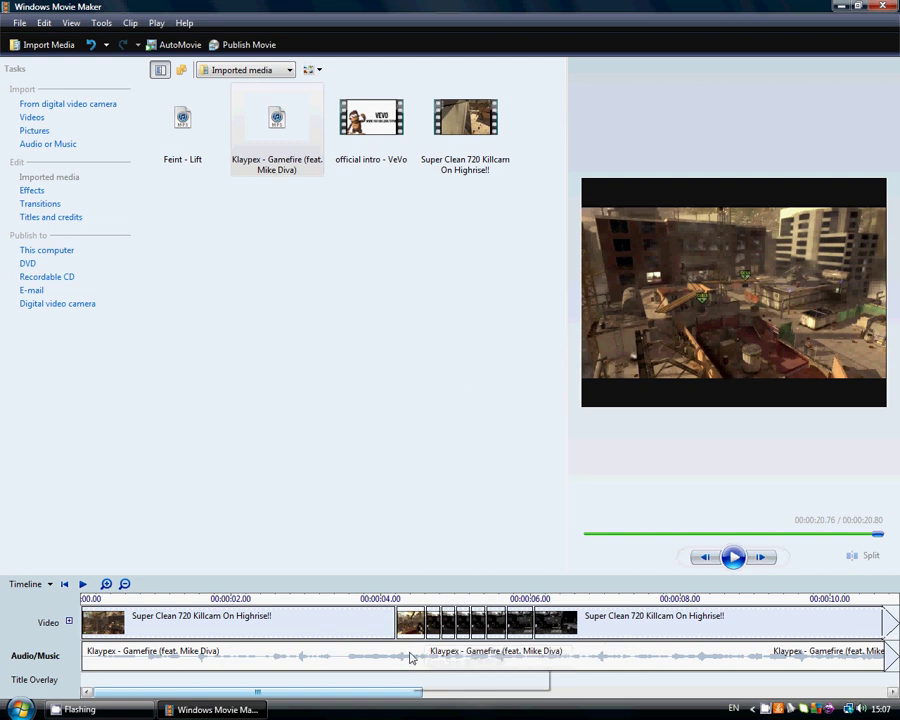
{"action": "left_click_drag", "start_coordinate": [412, 692], "coordinate": [274, 692]}
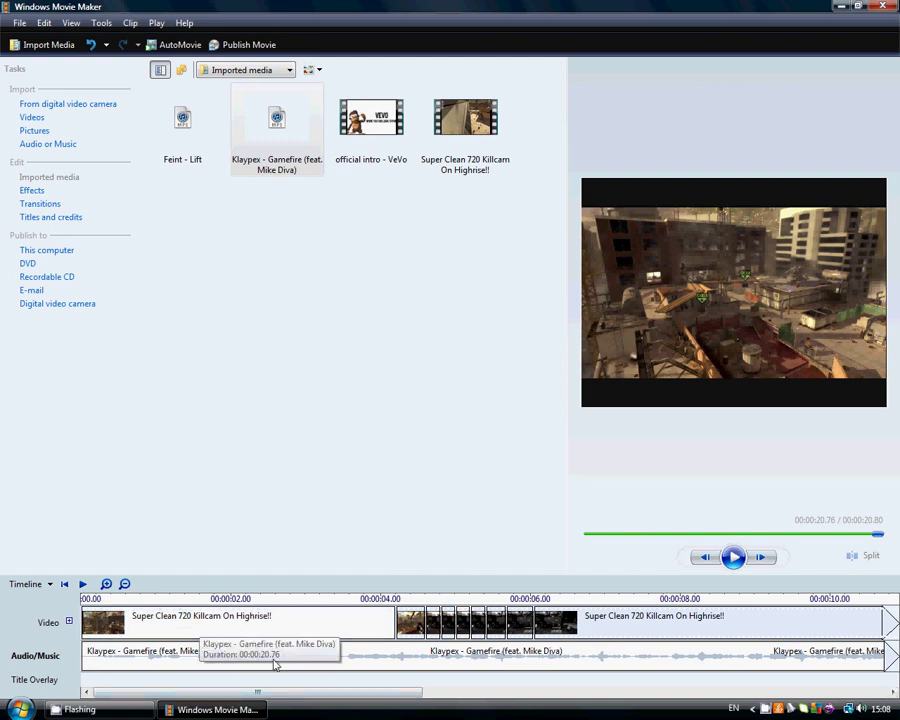
{"action": "left_click", "coordinate": [240, 600]}
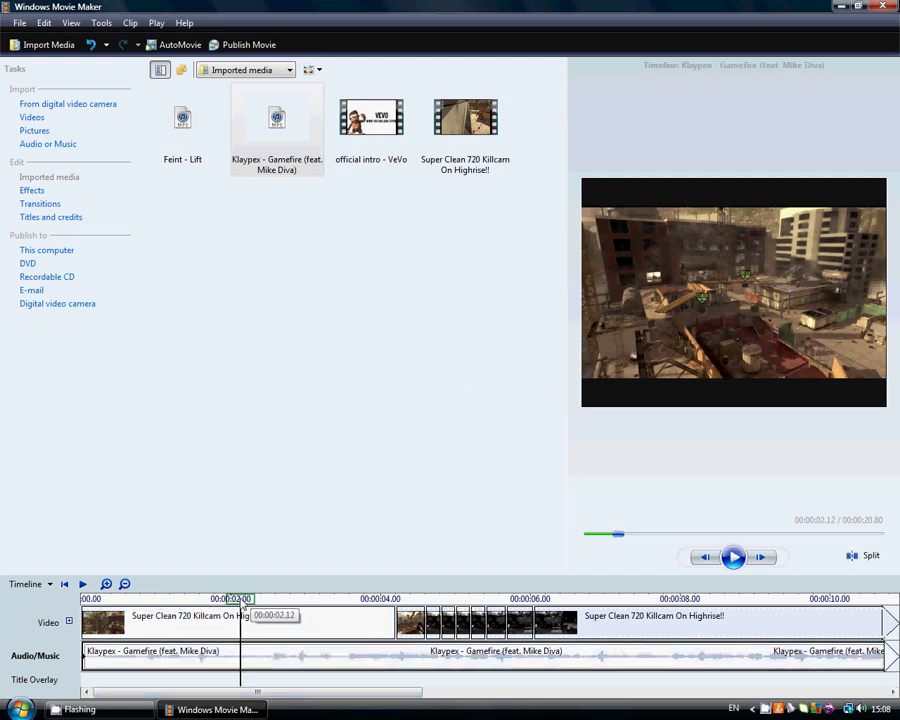
{"action": "left_click", "coordinate": [733, 557]}
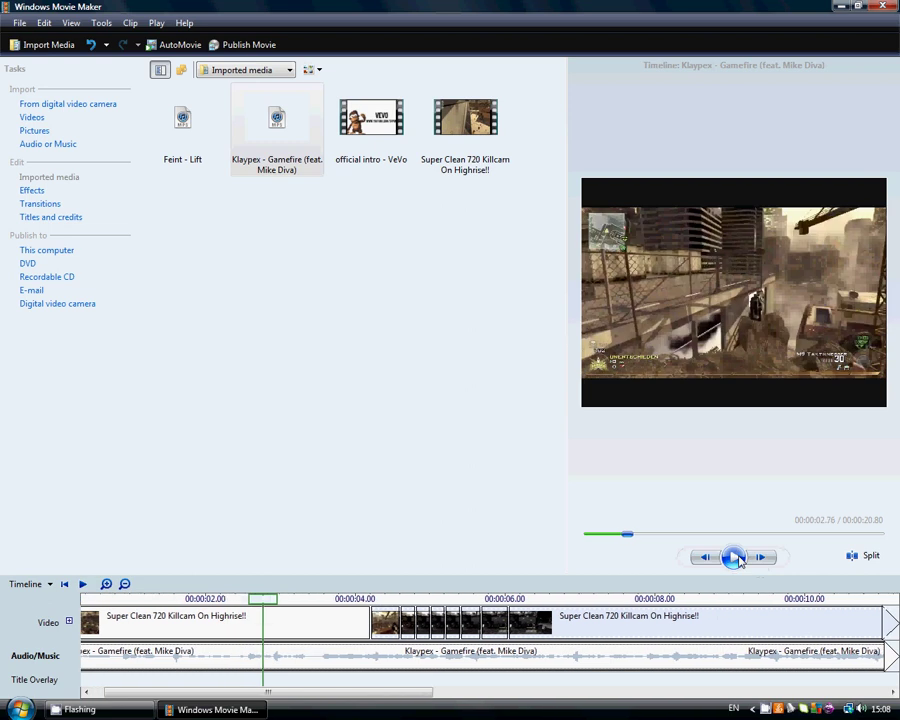